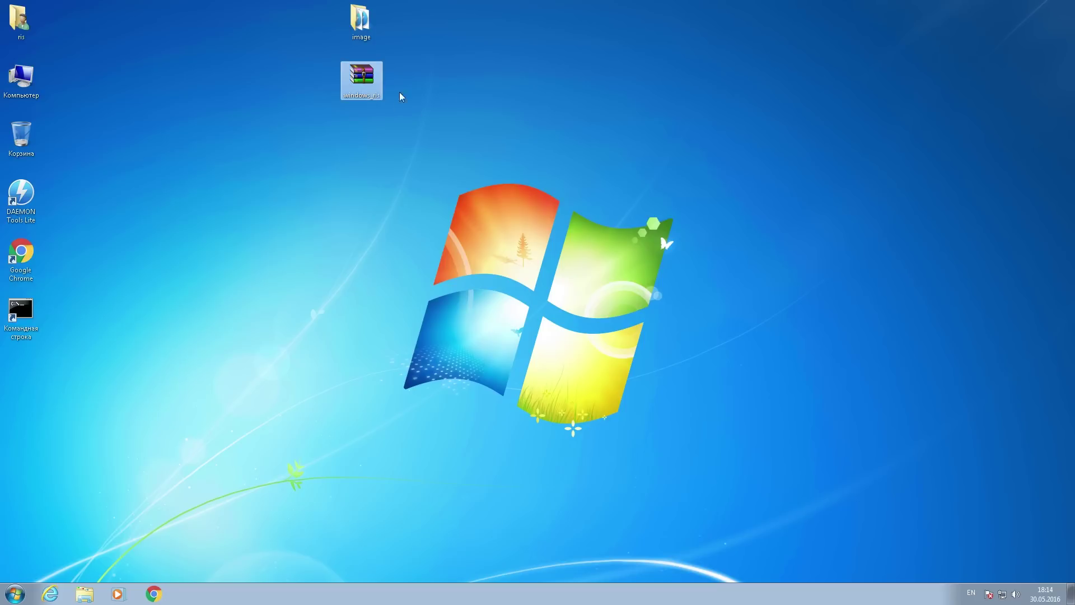
click(454, 97)
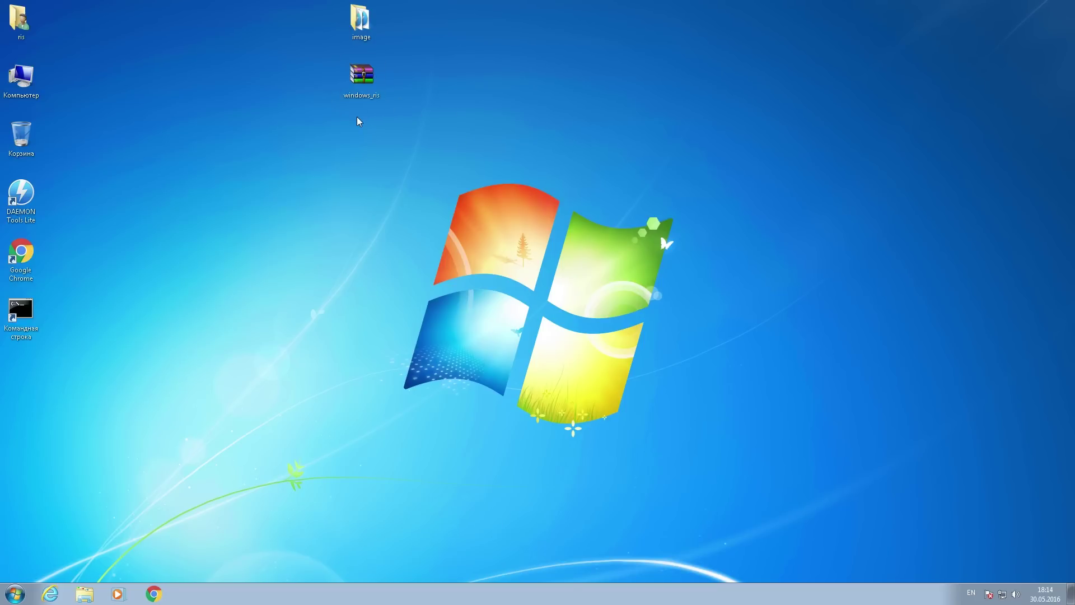
drag(309, 56, 414, 138)
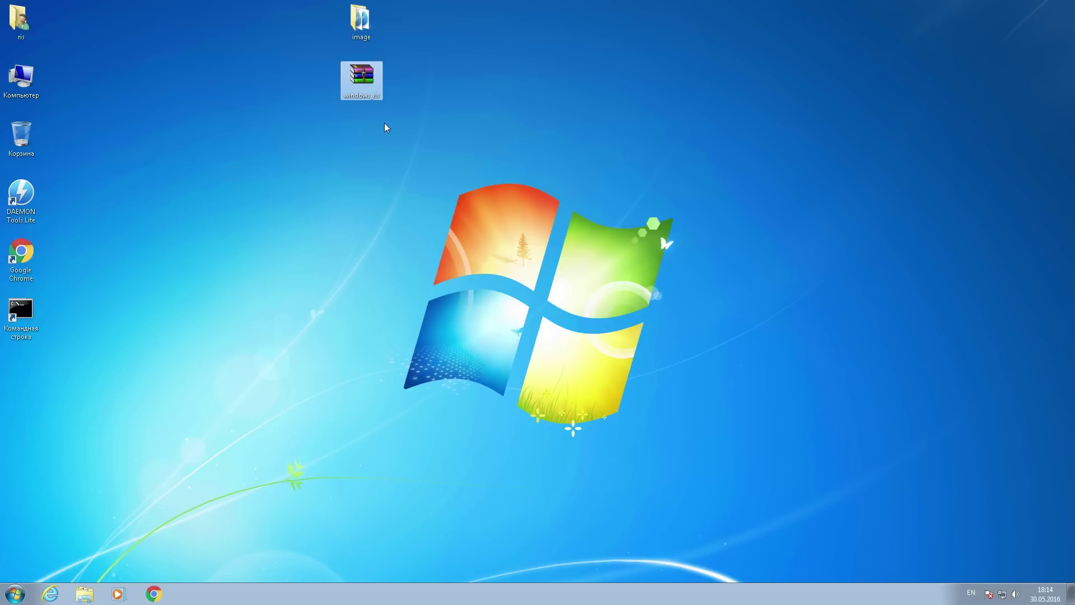
click(444, 99)
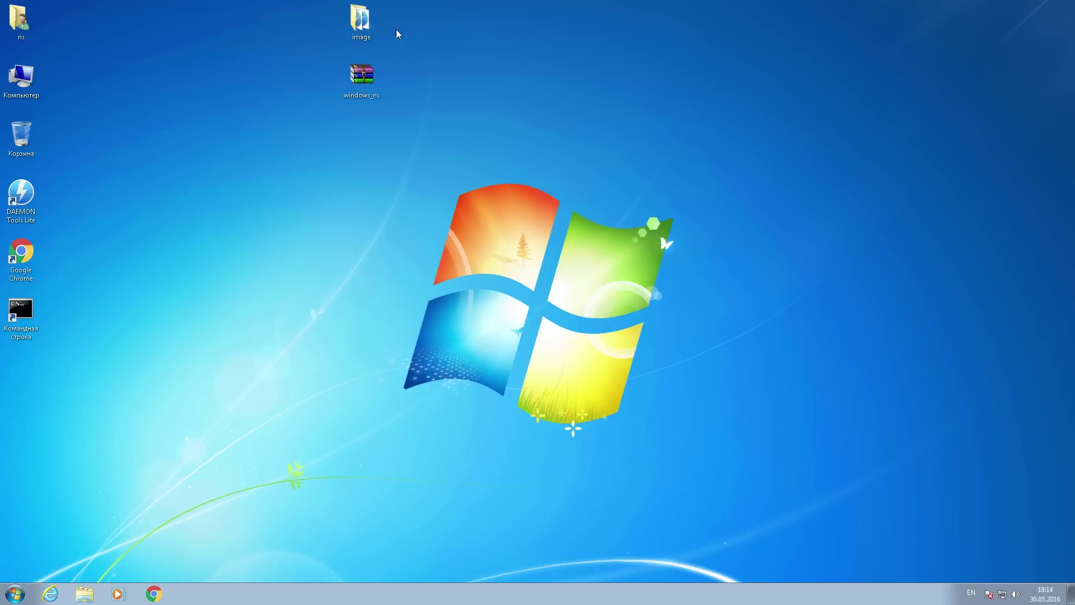
click(362, 81)
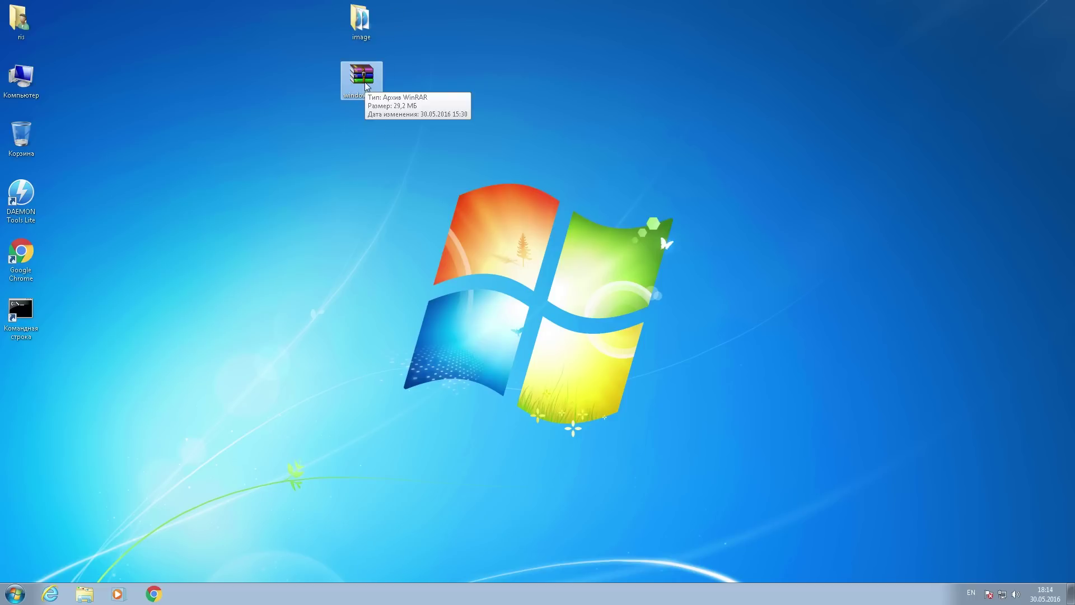
drag(360, 132, 366, 21)
- Open the image folder on the desktop to view its ISO files
double_click(367, 29)
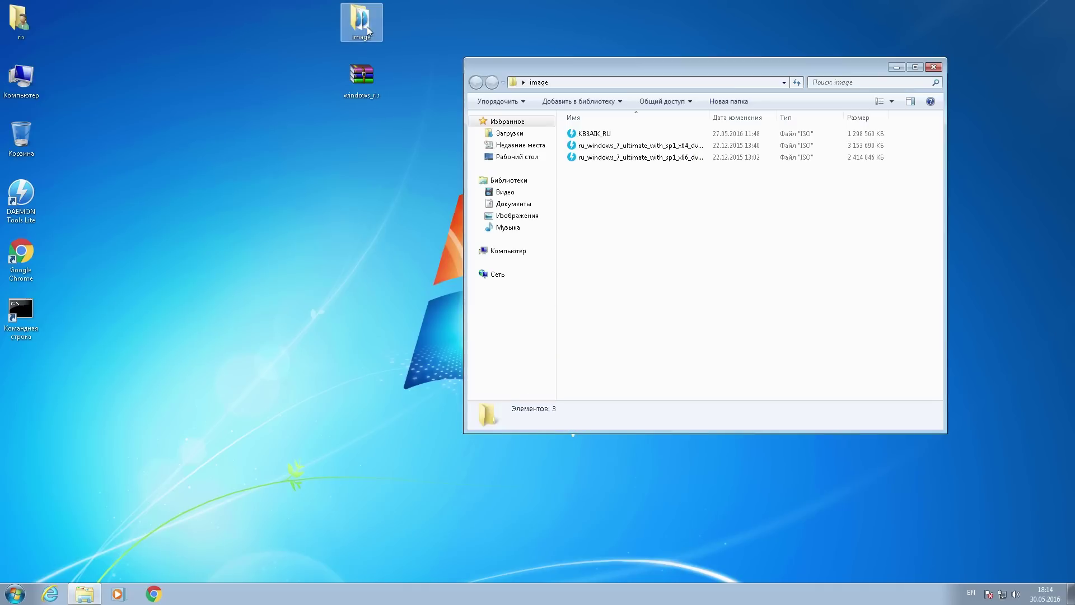
drag(593, 68, 564, 92)
drag(599, 218, 594, 174)
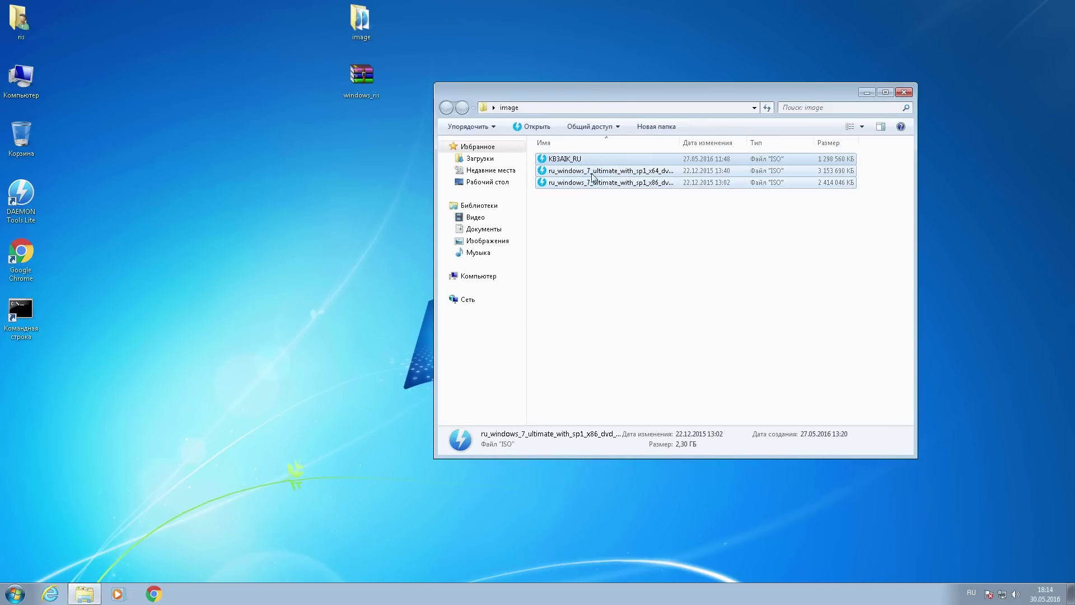
click(594, 206)
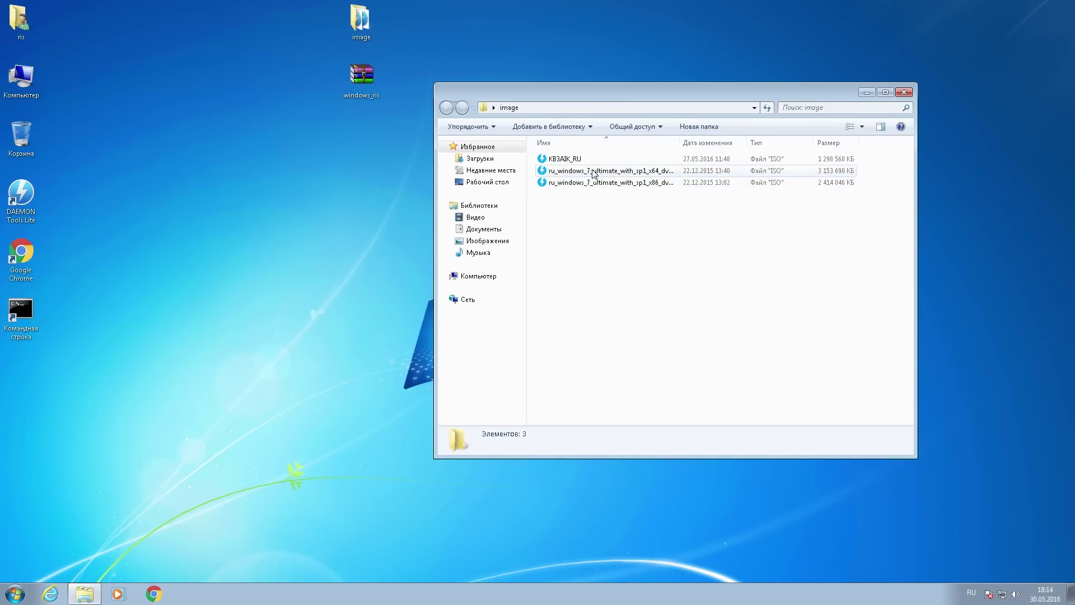
- Examine the KB3AIK_RU image and the x64 and x86 Windows 7 Ultimate SP1 images in the image folder
click(582, 182)
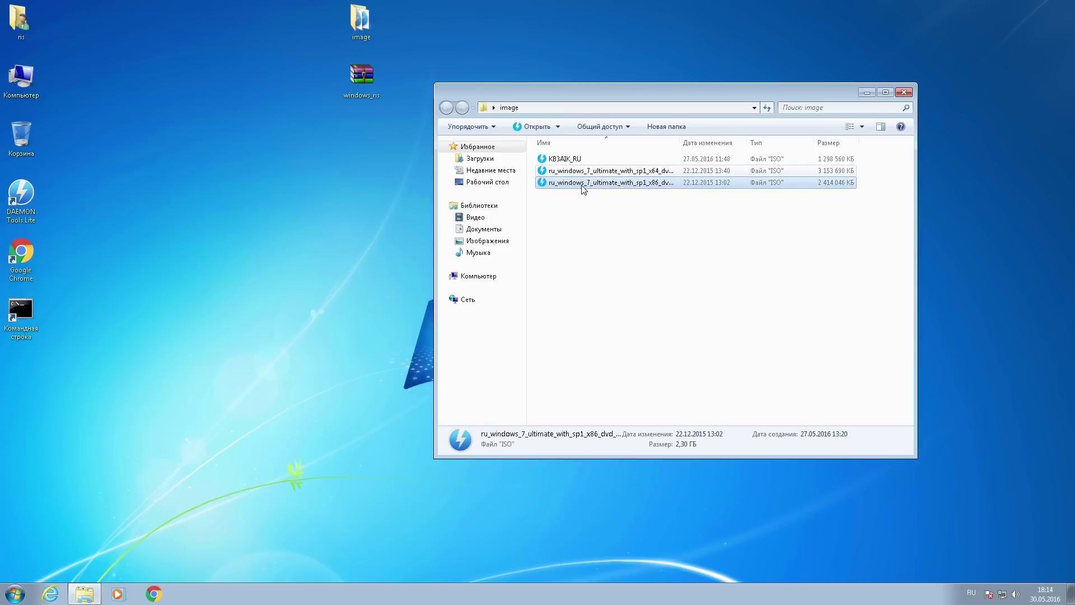
click(584, 173)
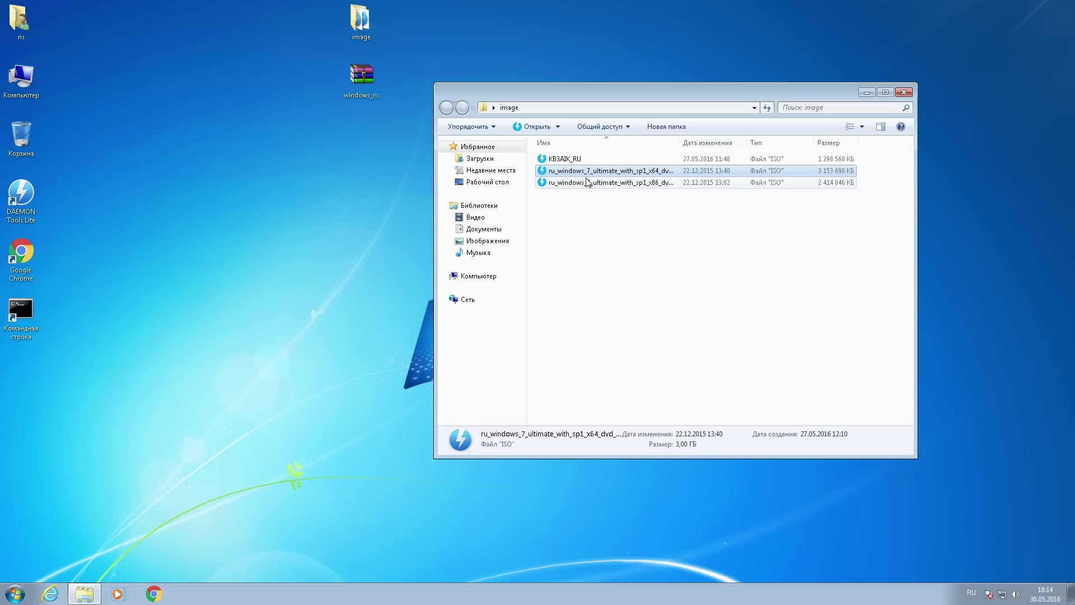
click(605, 182)
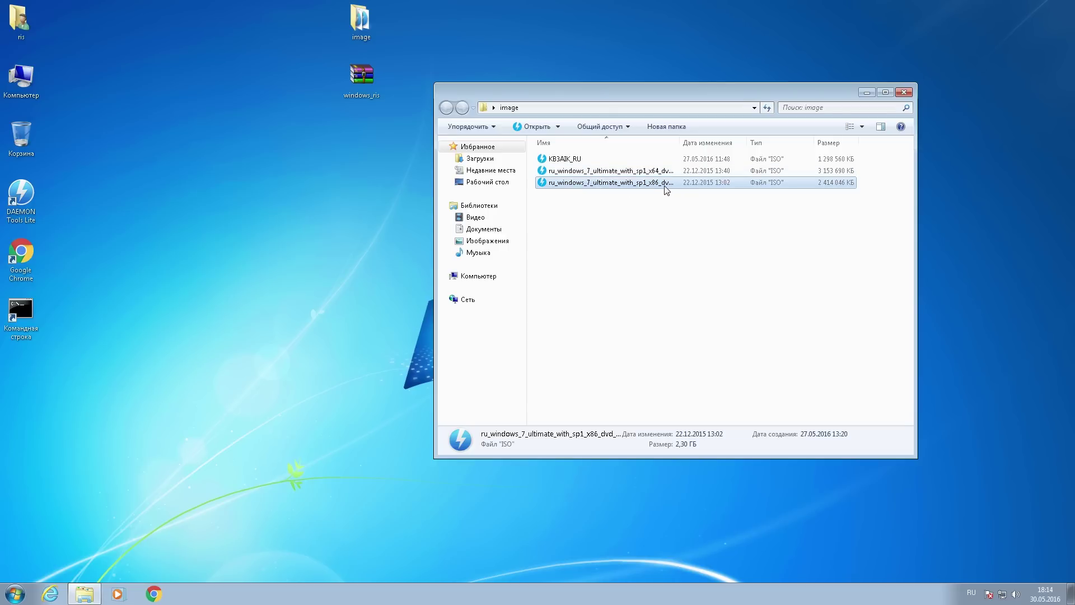
click(657, 174)
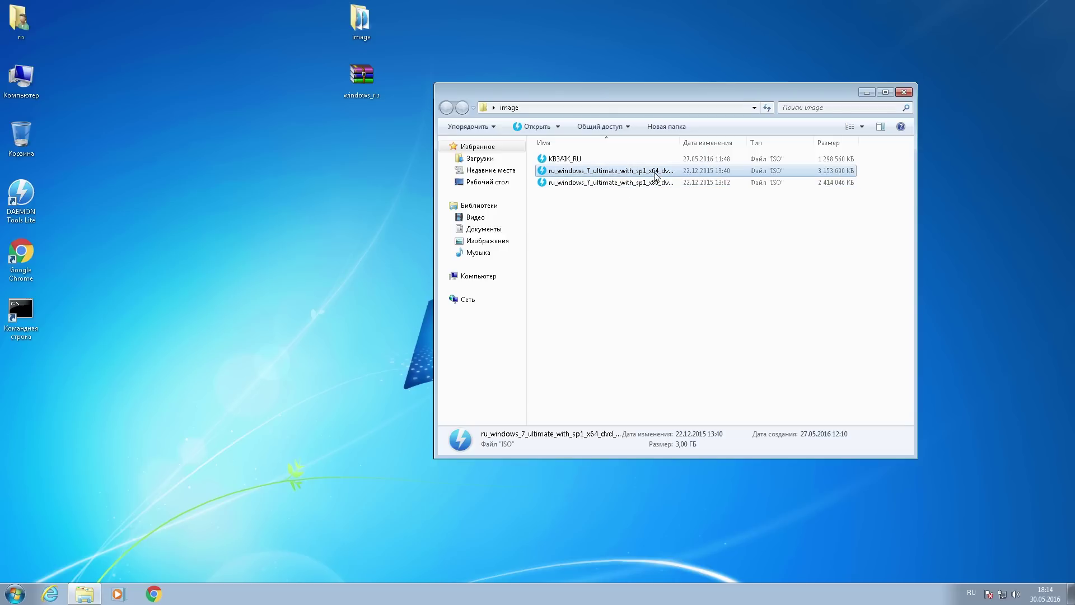
click(601, 182)
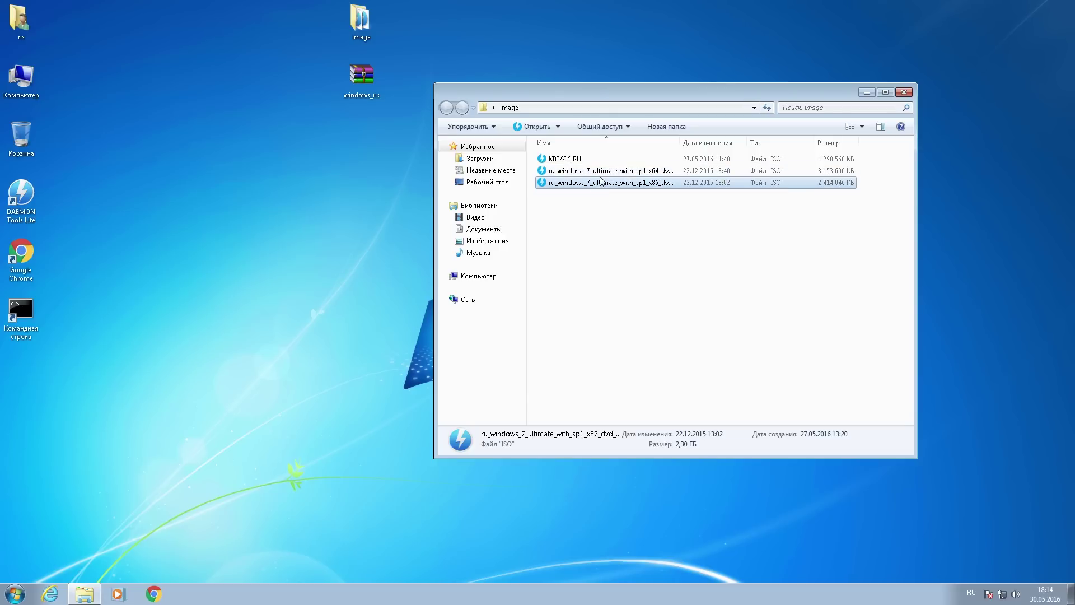
click(605, 216)
drag(622, 206, 607, 188)
click(609, 213)
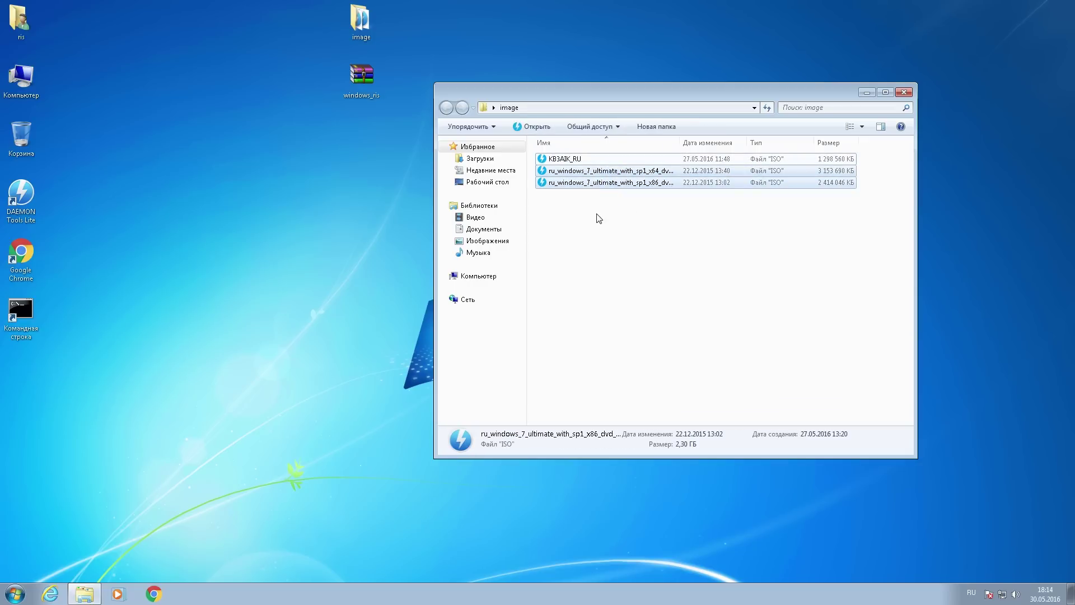
click(598, 217)
click(564, 162)
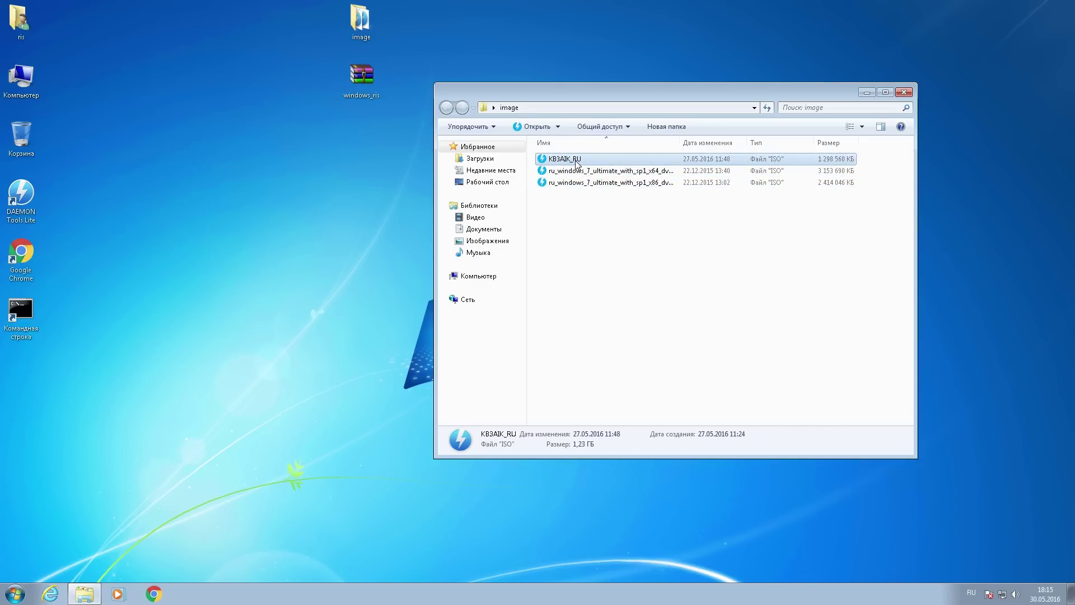
drag(595, 192, 571, 228)
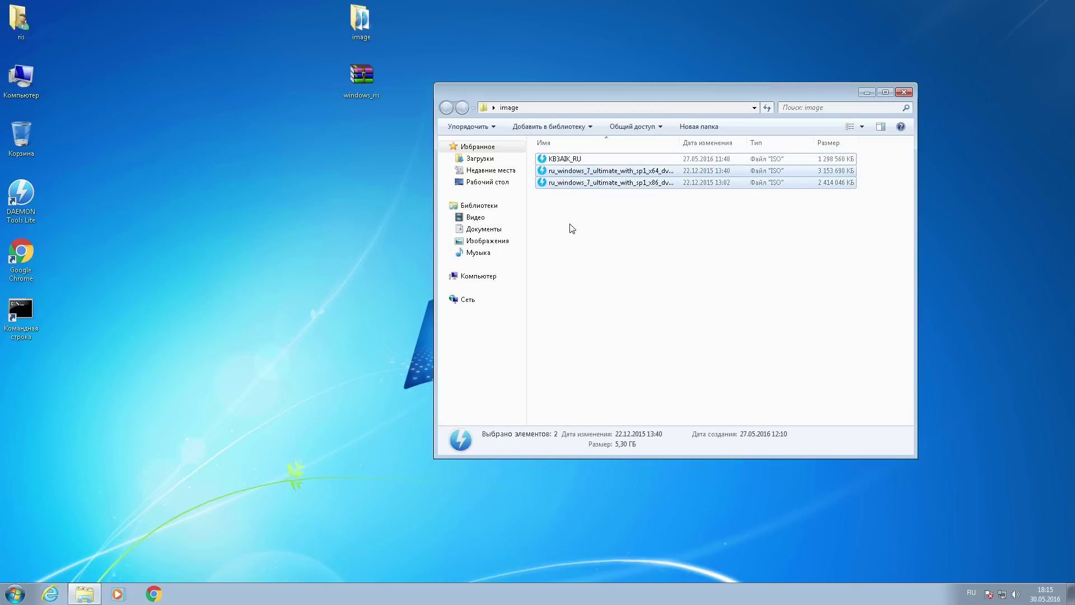
click(663, 176)
click(661, 182)
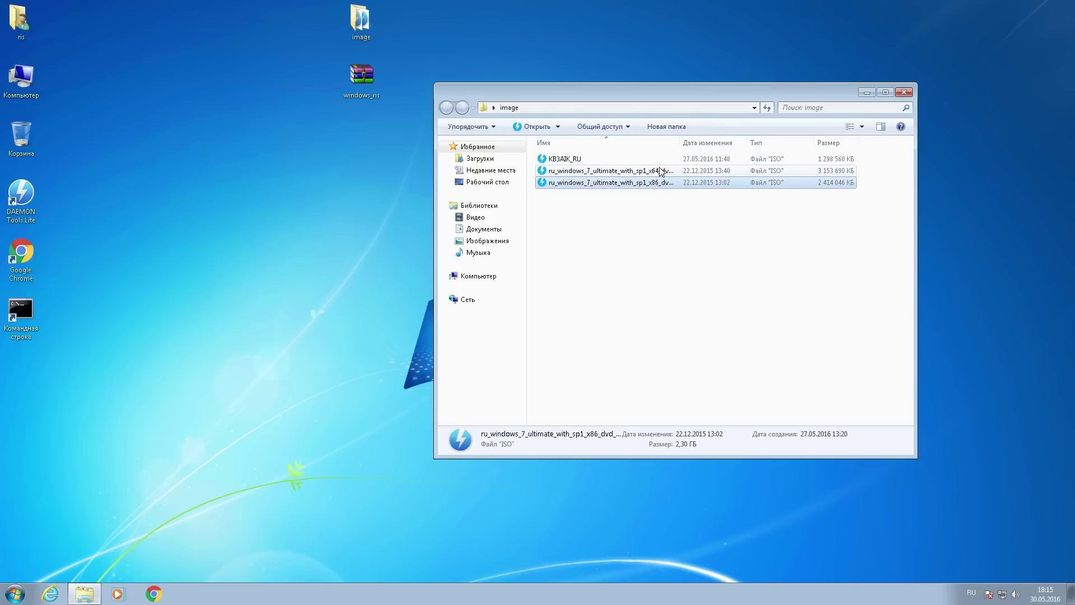
click(661, 172)
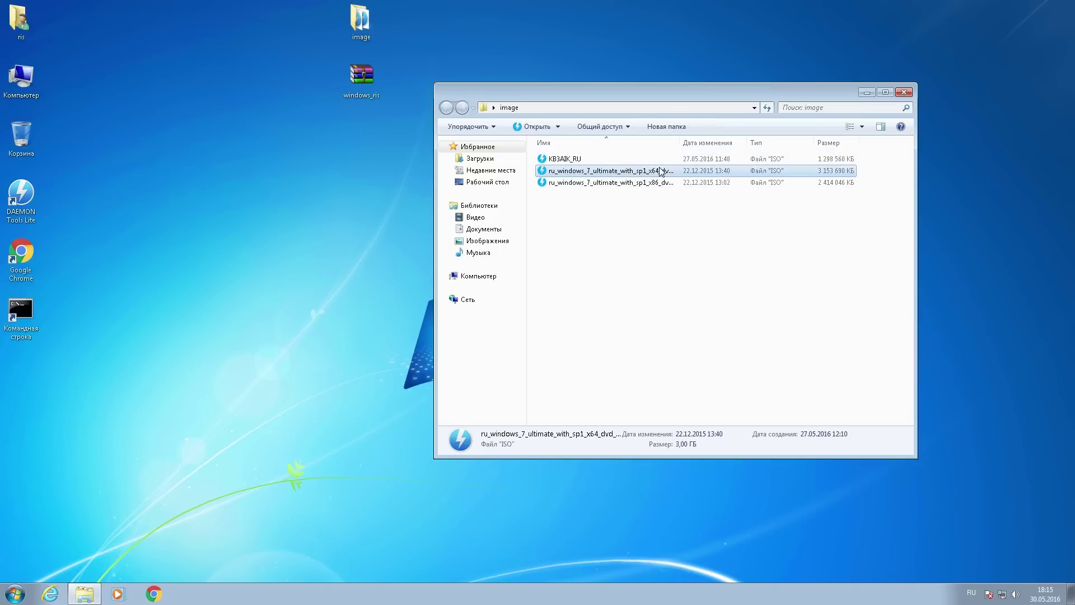
click(569, 162)
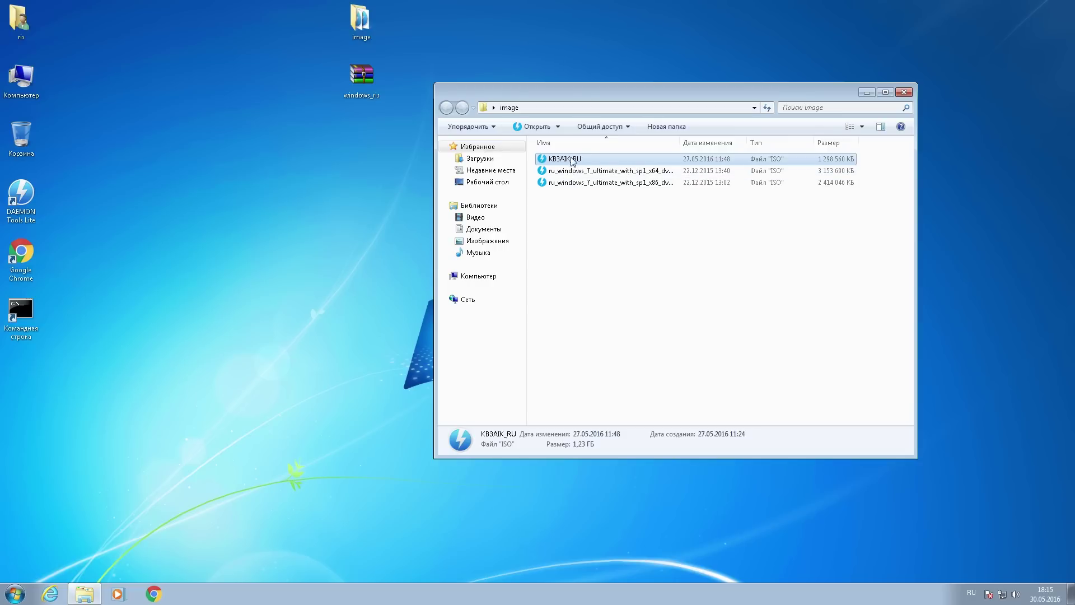
- Widen the file name column so the full names of the Windows 7 ISO files can be read
drag(687, 95, 704, 59)
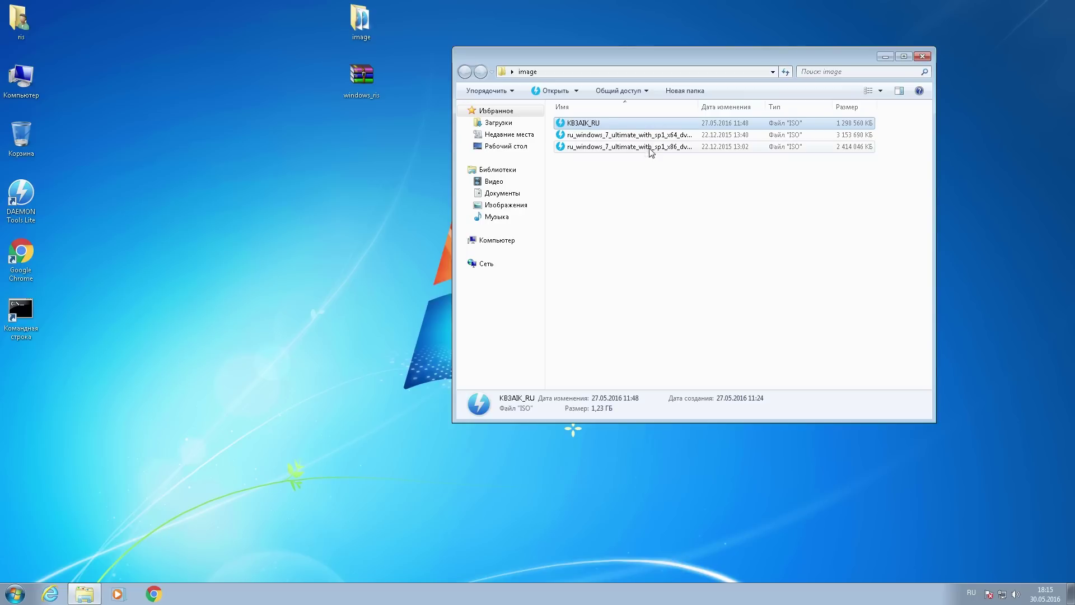
drag(698, 108, 765, 107)
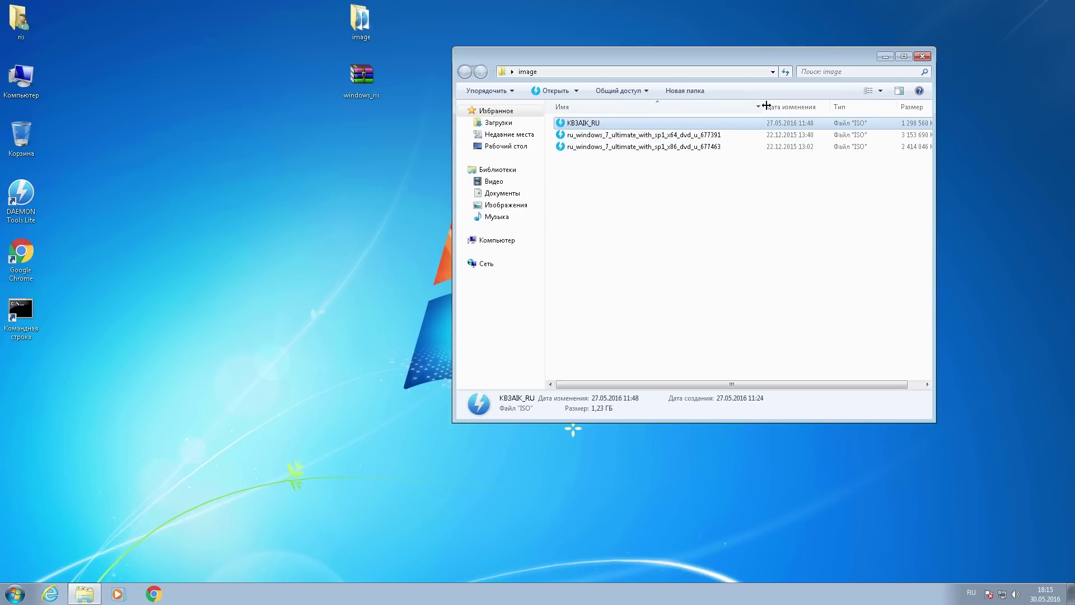
click(645, 147)
click(641, 136)
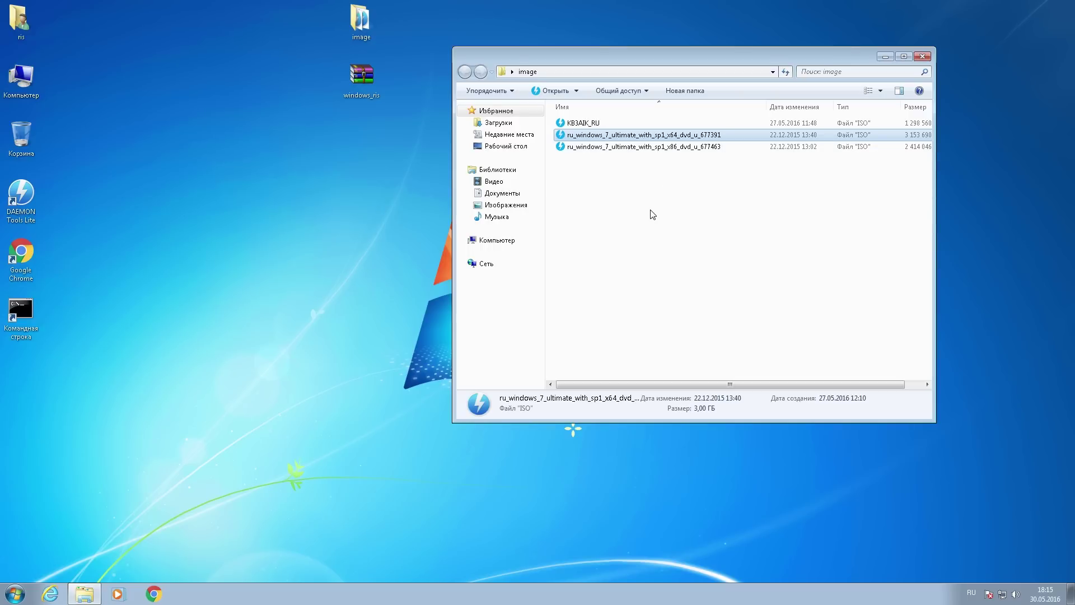
- Compare the full names and details of the x64 and x86 Windows 7 images, and close the image folder
click(648, 147)
click(658, 136)
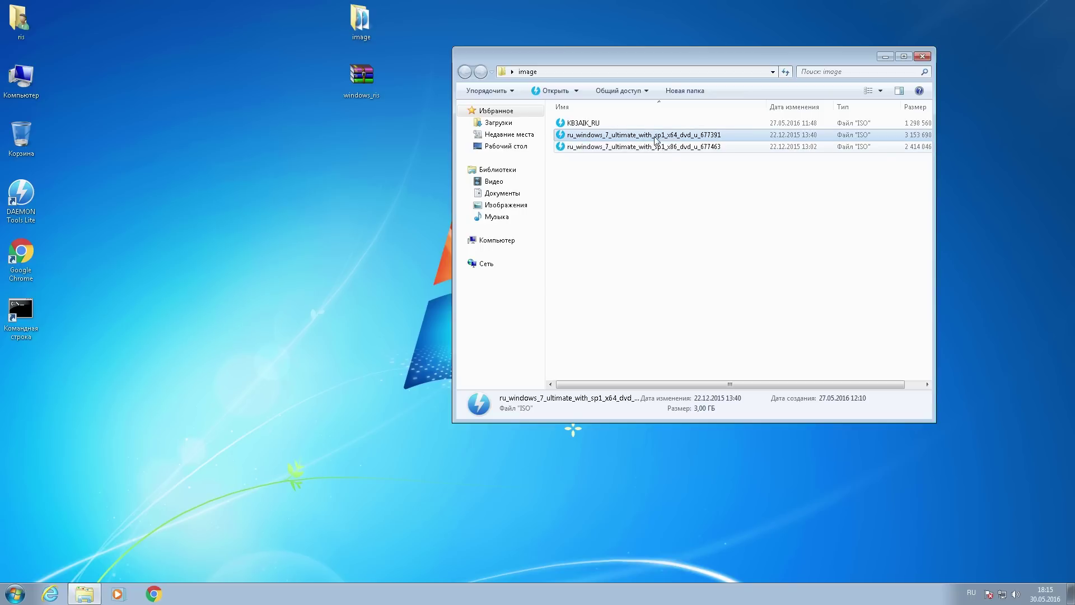
click(662, 147)
click(664, 136)
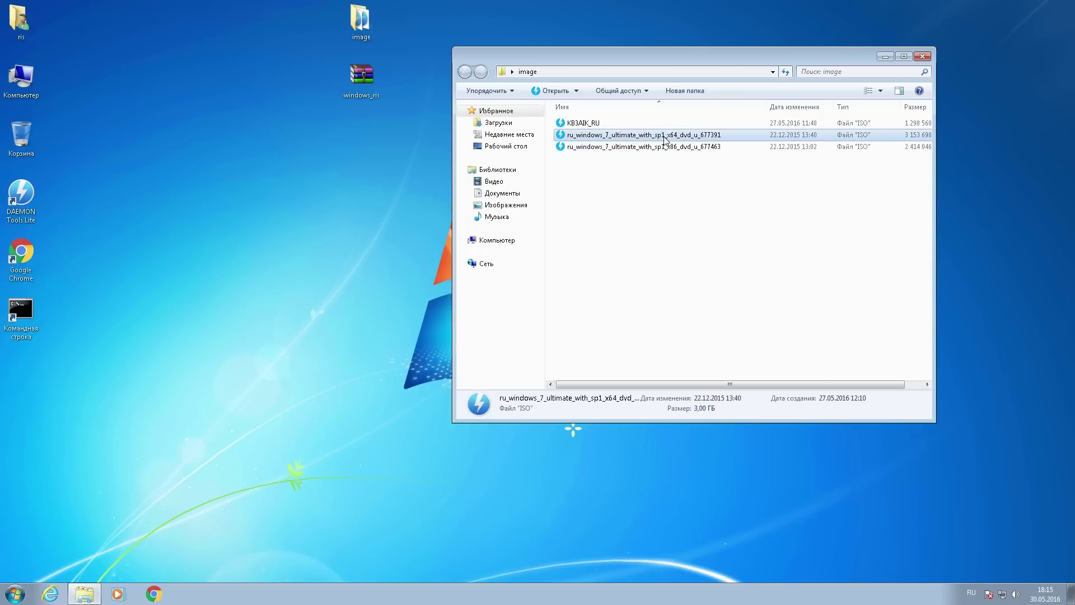
click(664, 169)
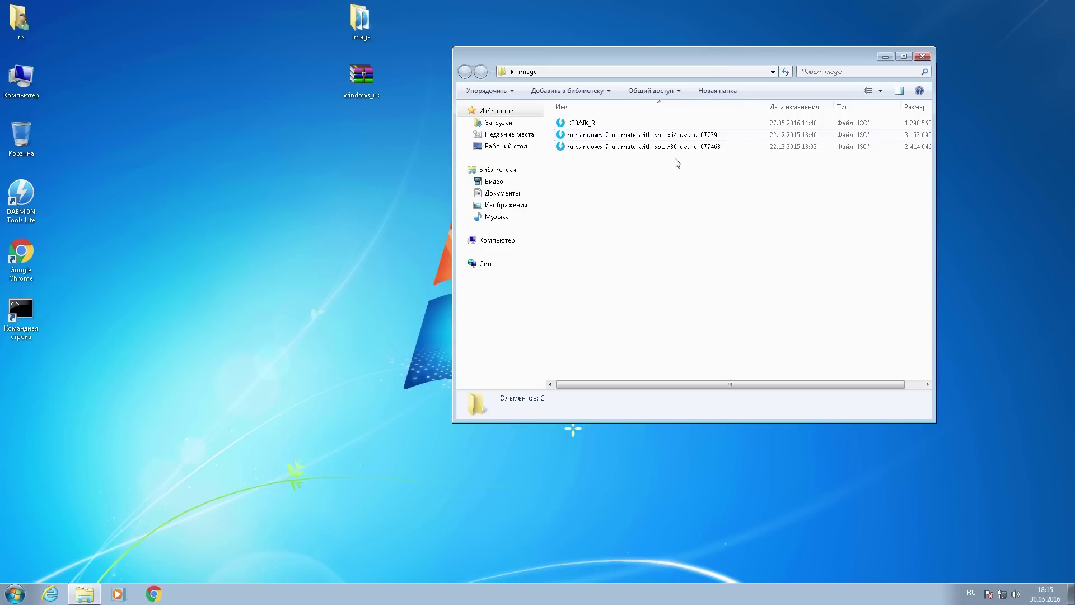
click(675, 136)
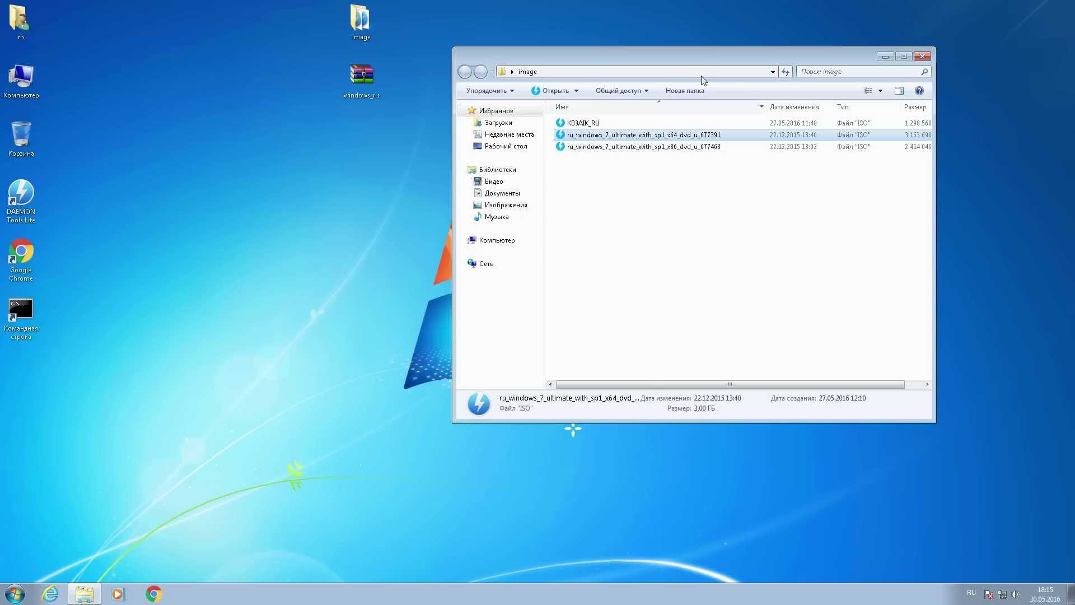
click(682, 147)
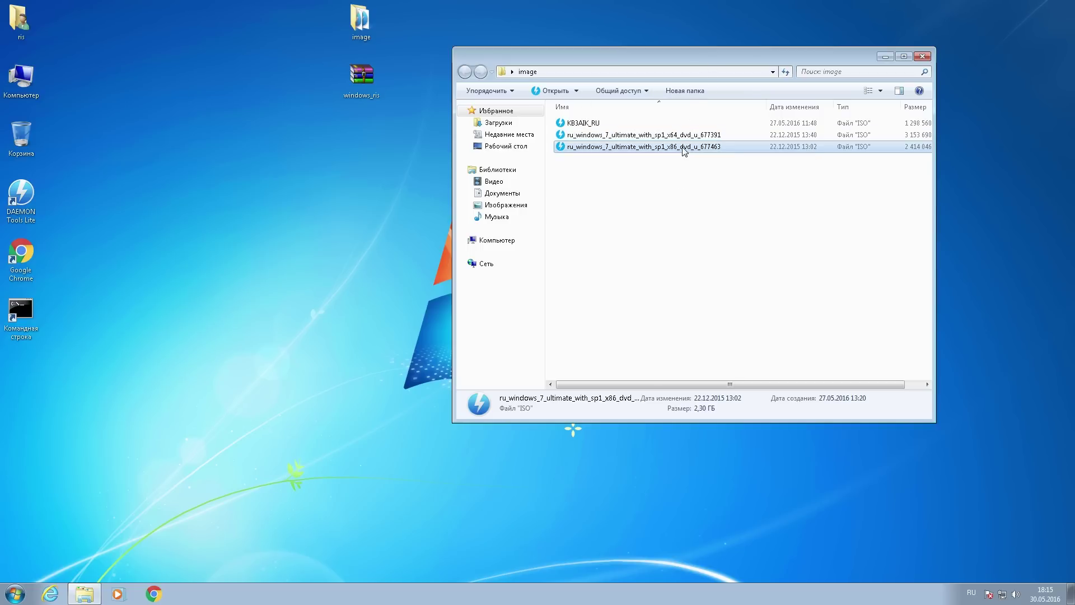
click(671, 200)
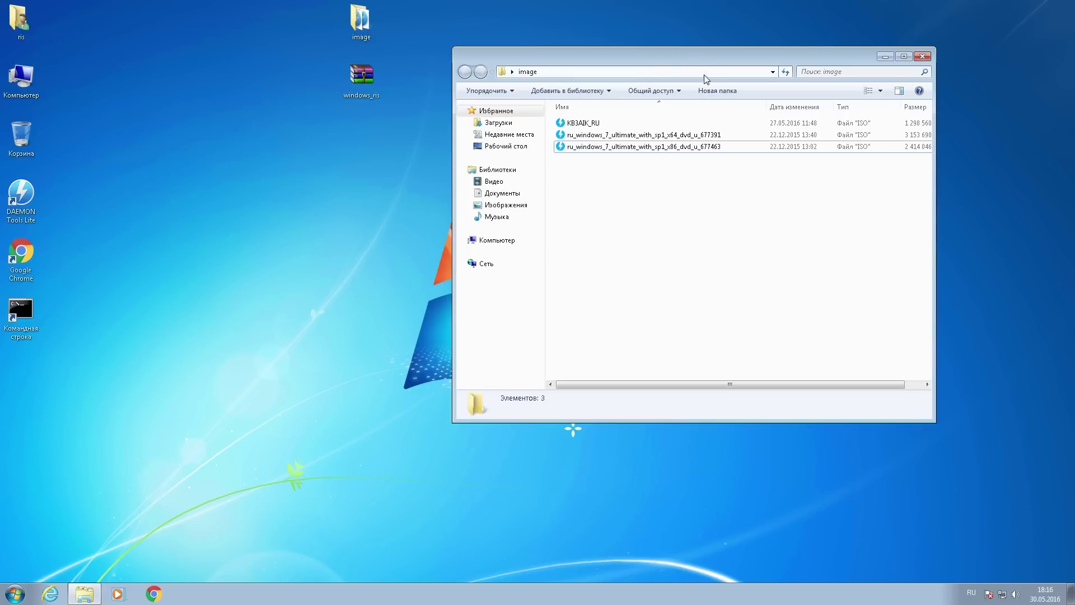
drag(705, 75, 703, 79)
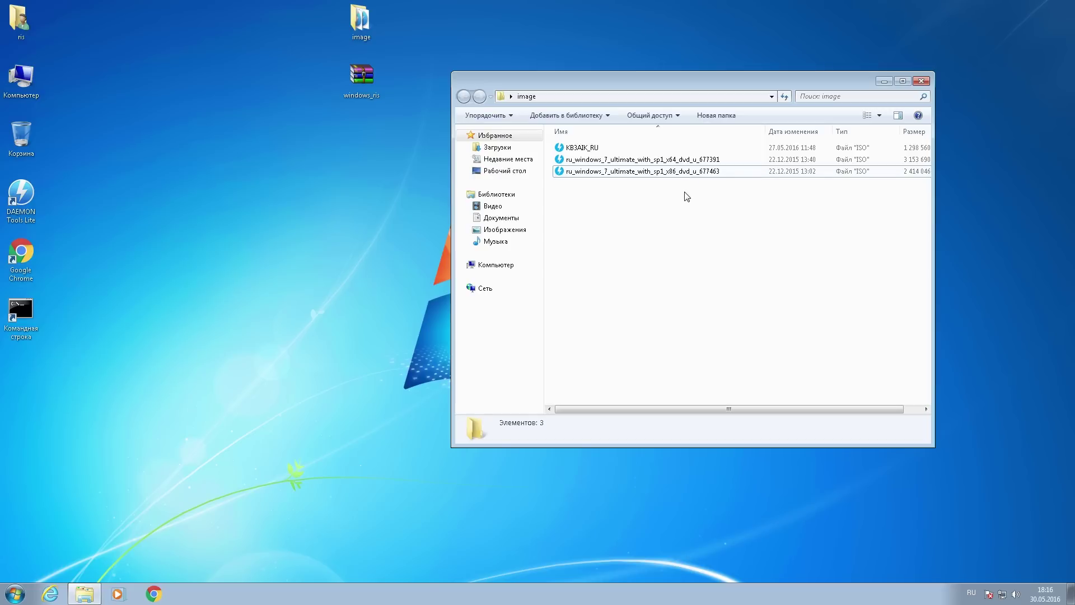
mouse_move(623, 189)
mouse_down()
mouse_move(616, 159)
mouse_move(617, 207)
mouse_up()
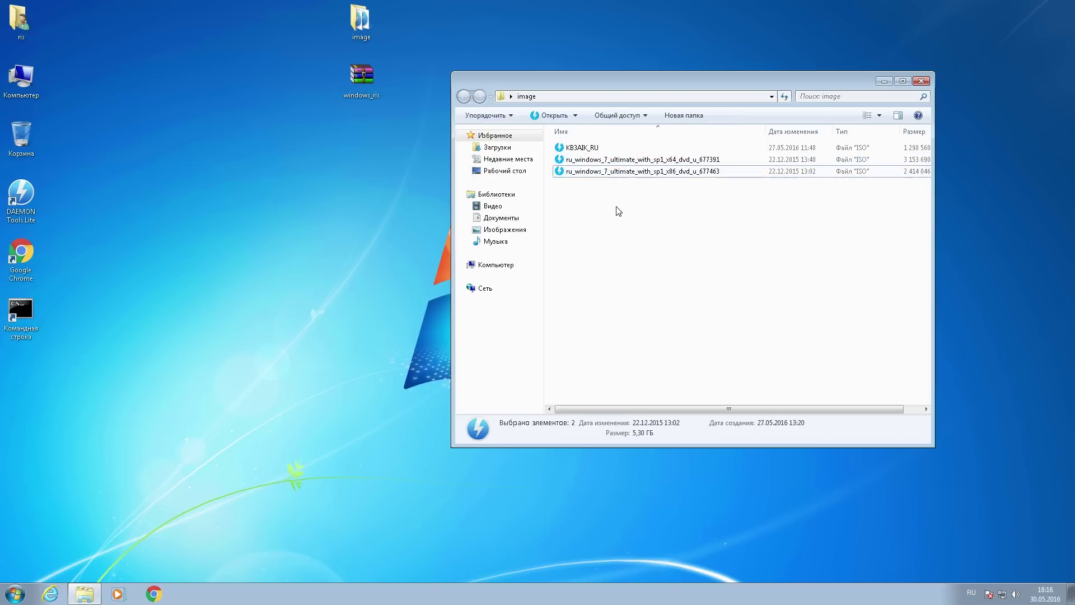
click(921, 81)
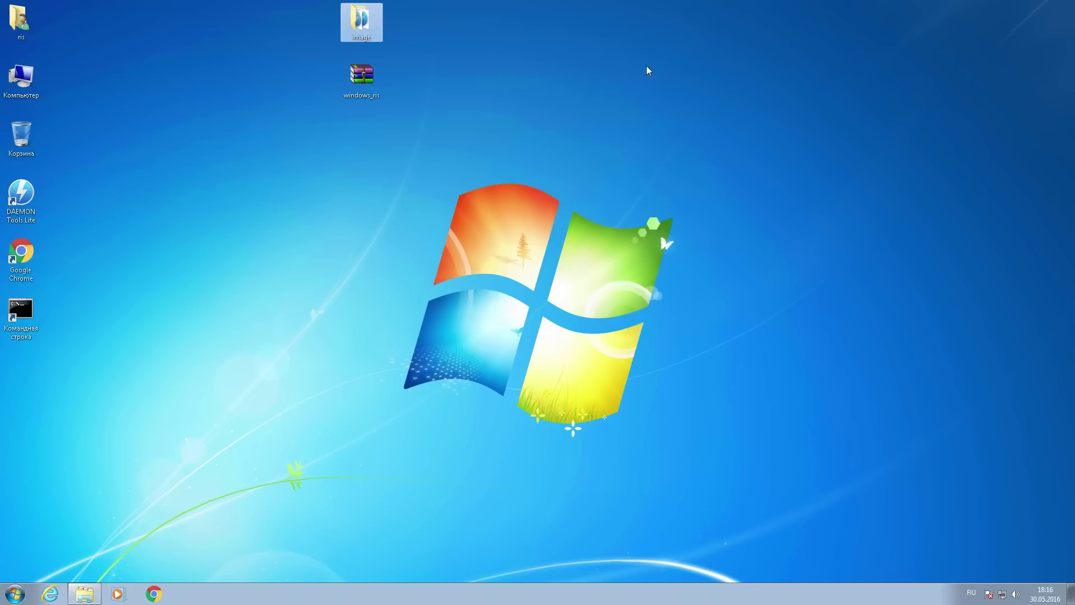
- Extract the windows_ris archive on the desktop into its own windows_ris folder and open the extracted soft subfolder
right_click(365, 93)
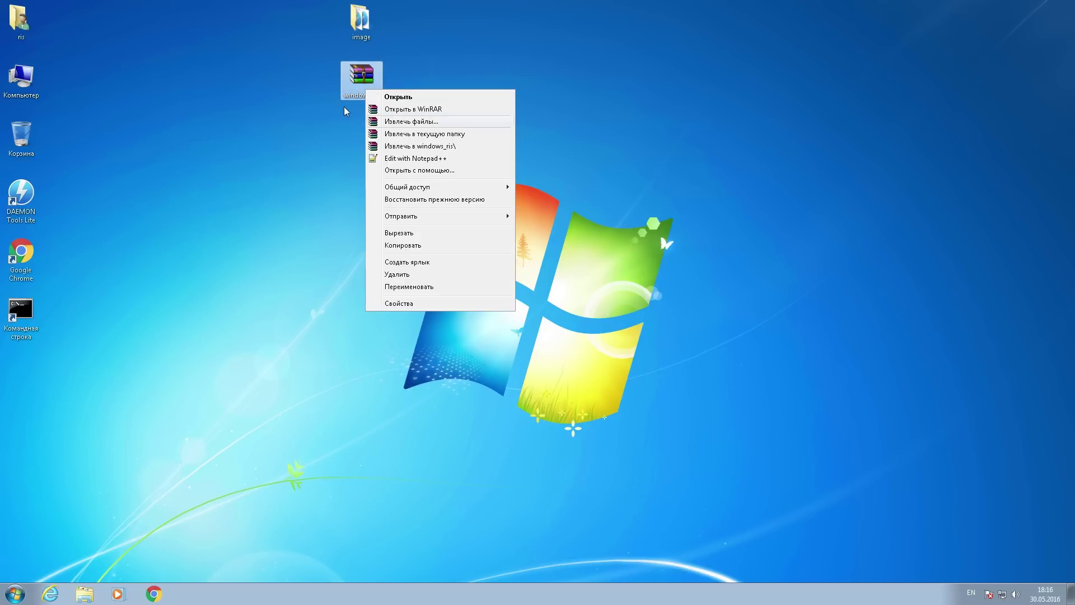
click(404, 146)
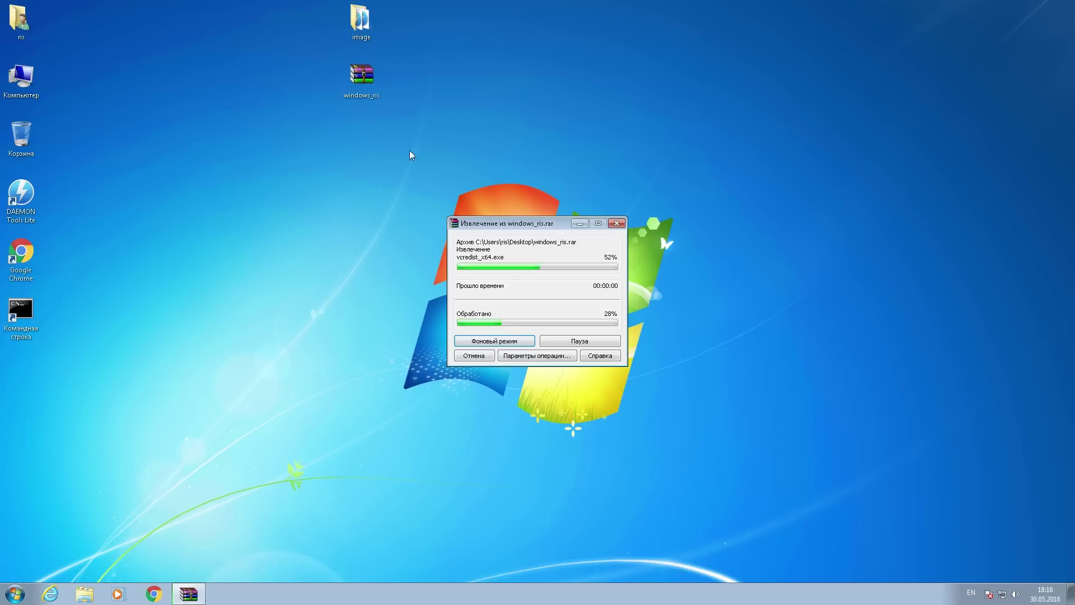
double_click(29, 359)
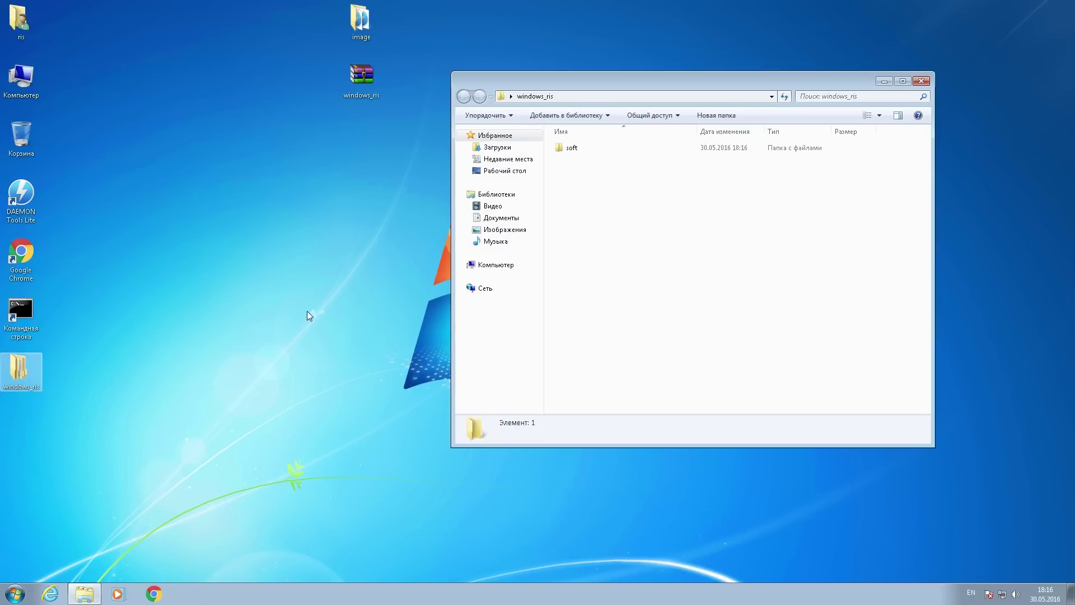
double_click(562, 153)
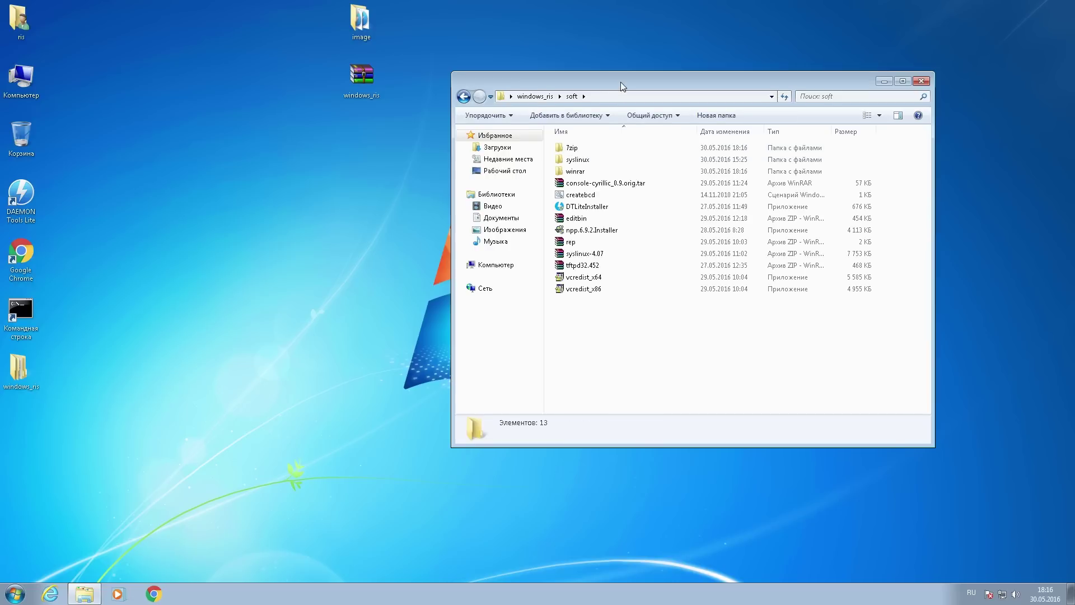
drag(619, 88, 582, 83)
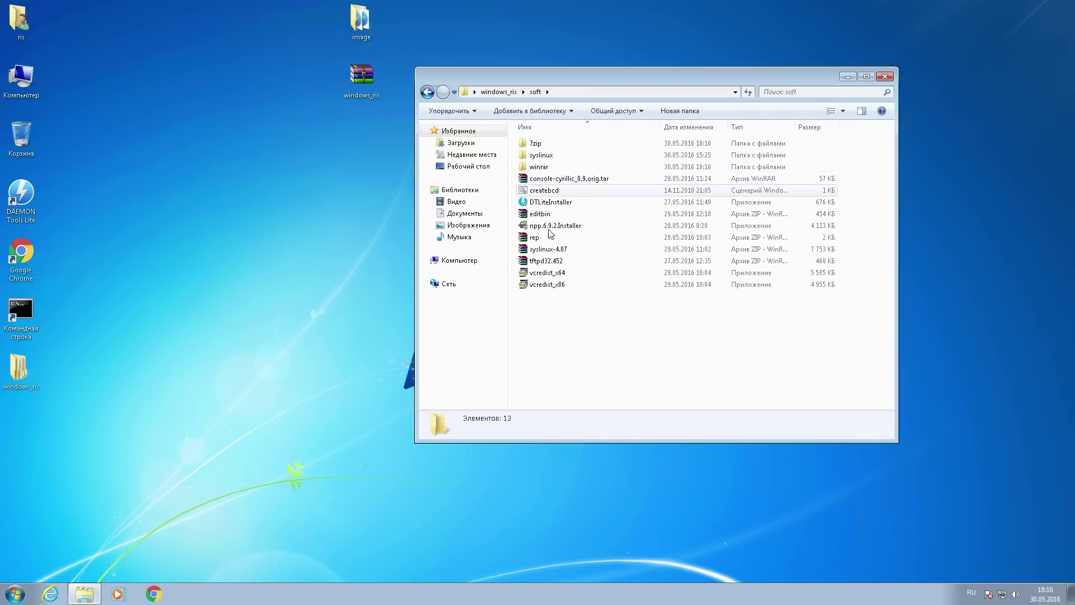
- Review the Notepad++ and DAEMON Tools installers and the contents of the winrar and 7zip subfolders
click(544, 225)
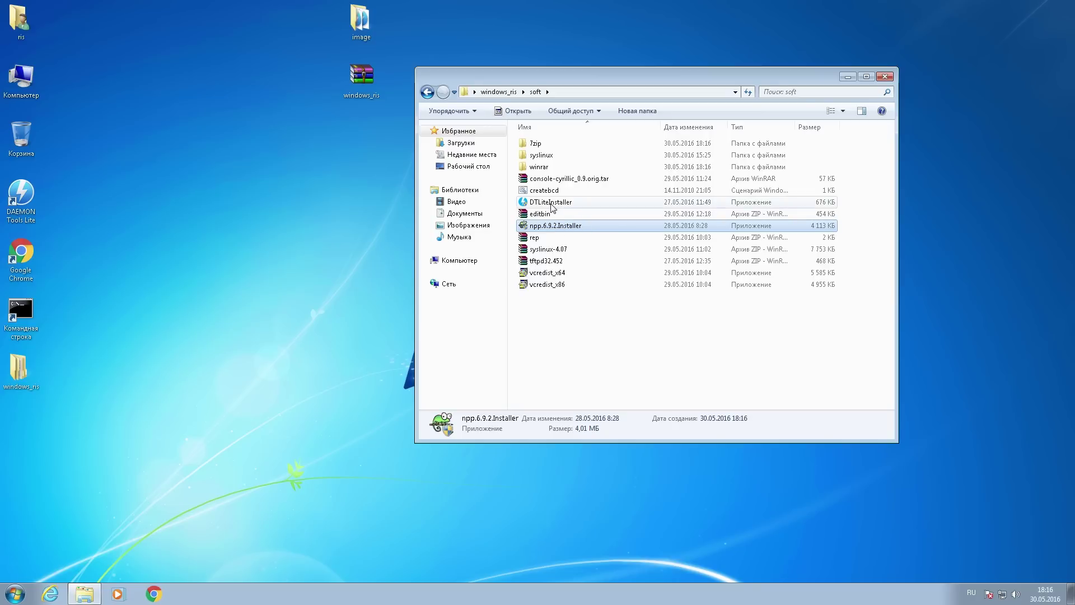
click(551, 205)
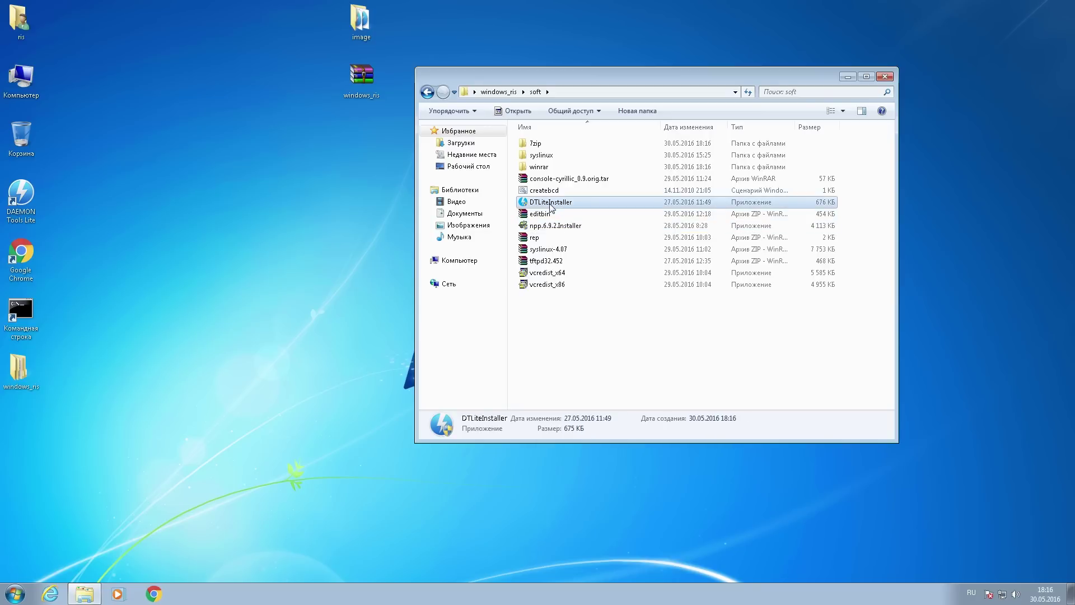
double_click(564, 167)
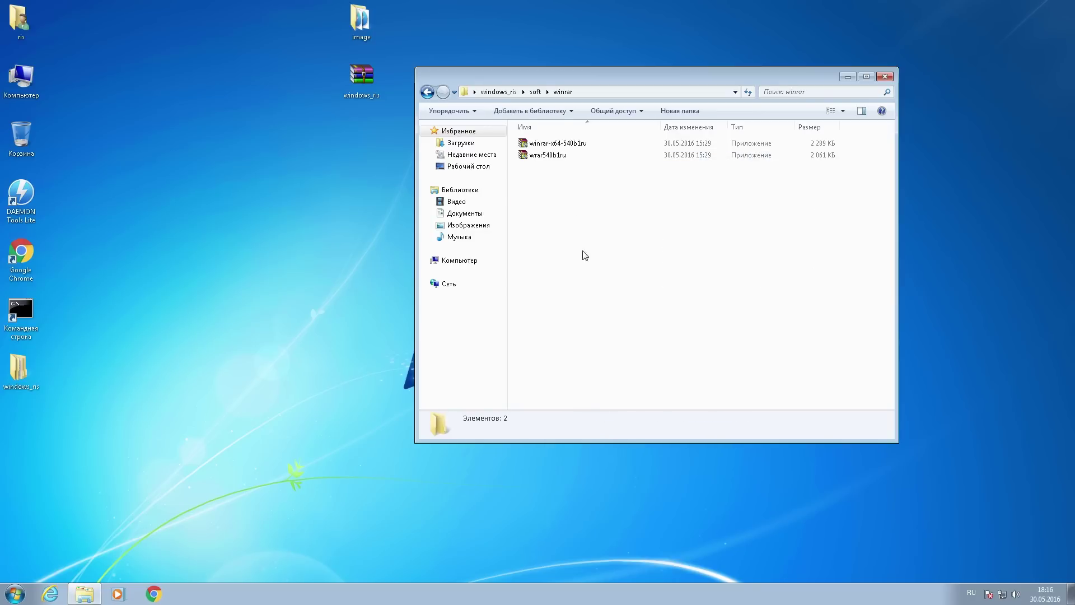
click(583, 145)
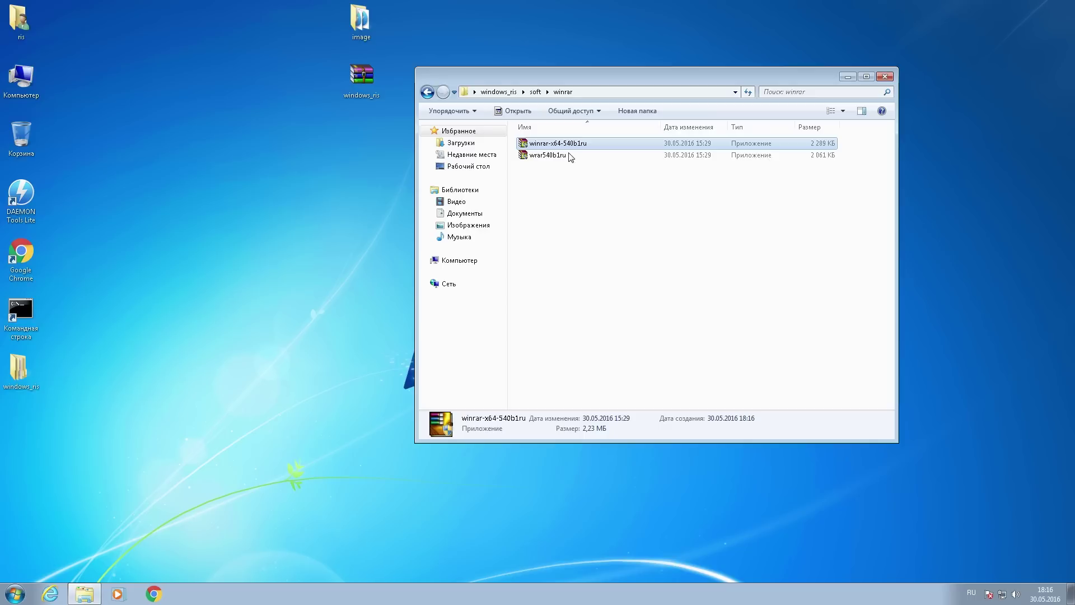
click(570, 158)
click(565, 144)
key(BackSpace)
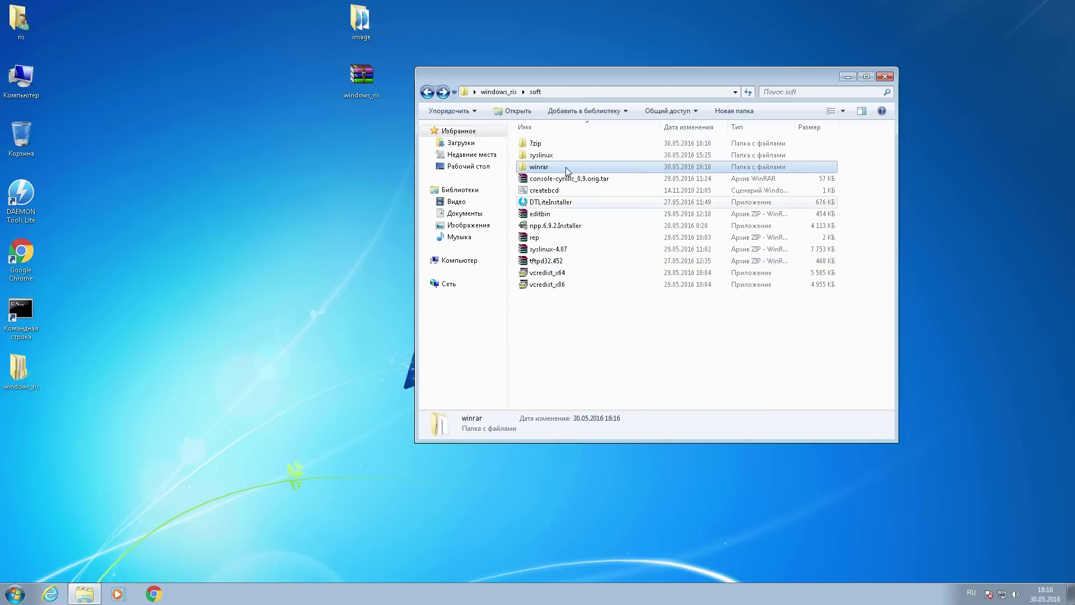
double_click(568, 144)
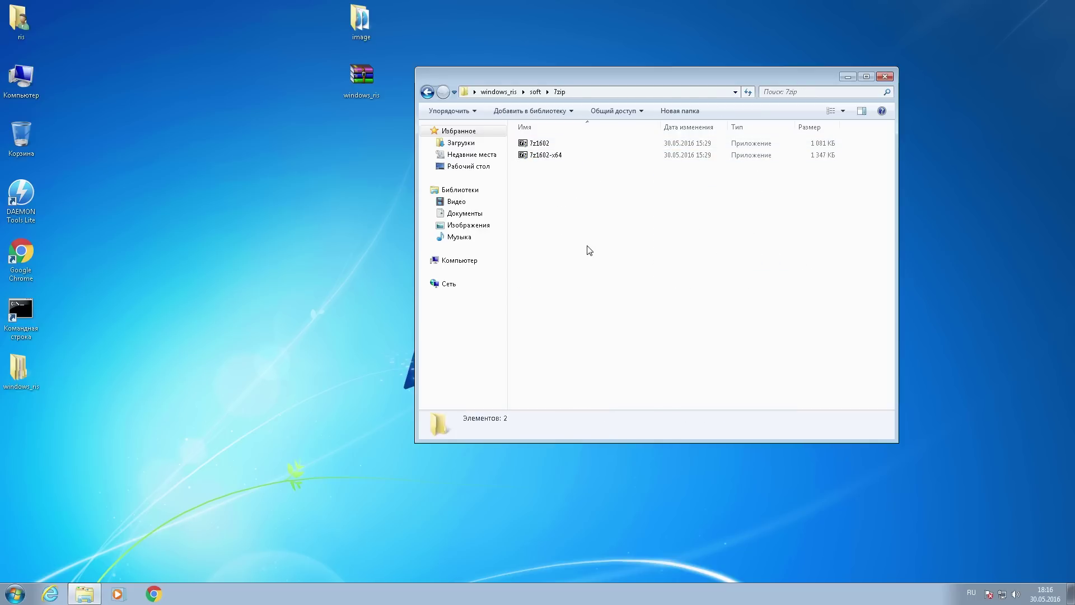
key(BackSpace)
- Examine the syslinux folder, including the pxelinux.0 file and the contents of pxelinux.cfg, and return to the soft folder
double_click(571, 156)
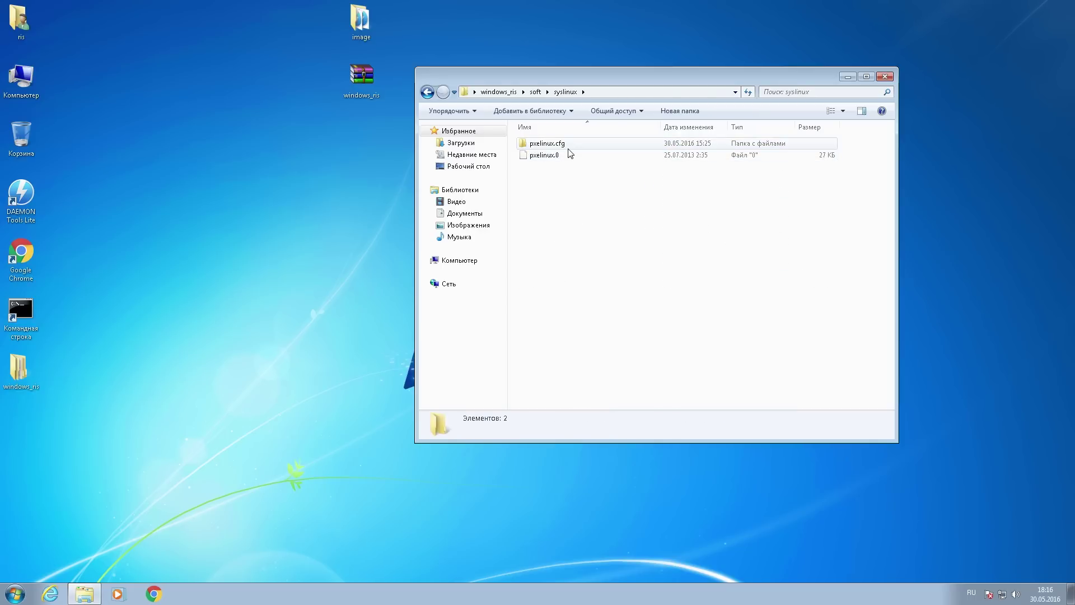
key(BackSpace)
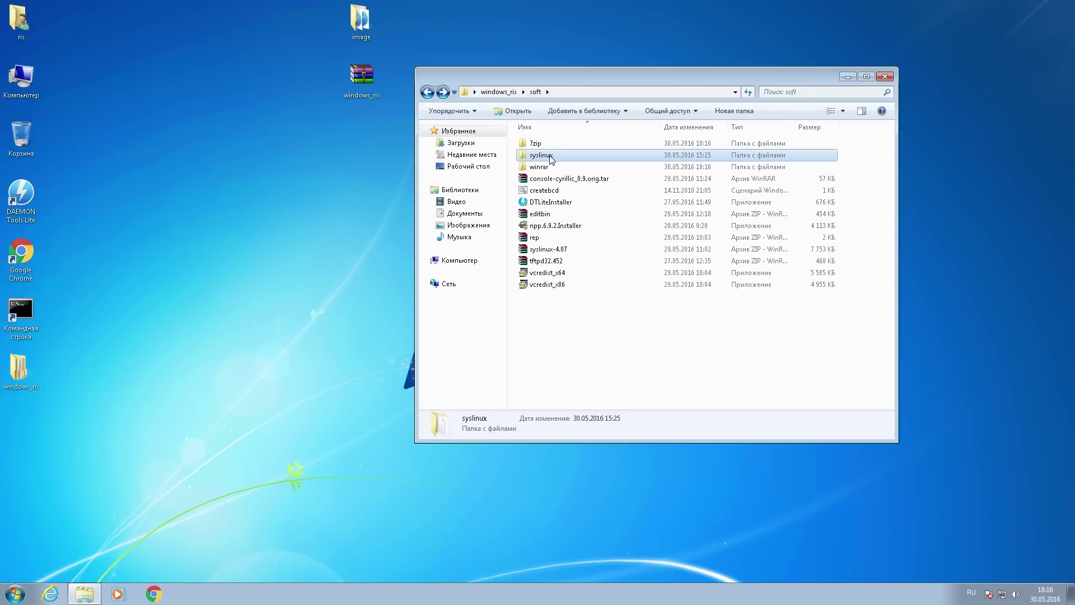
double_click(551, 160)
click(557, 160)
right_click(556, 159)
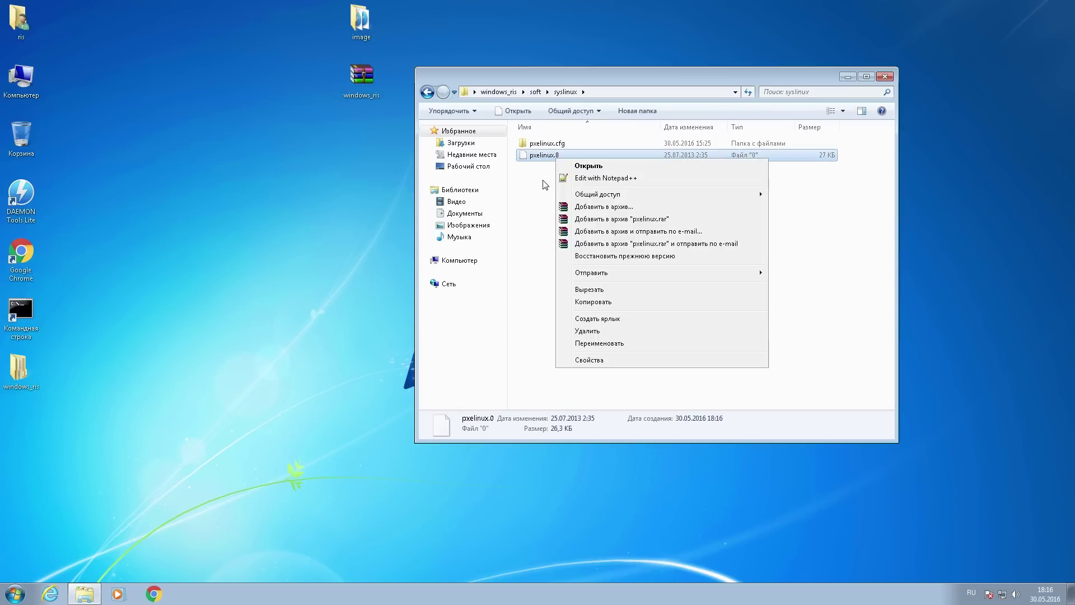
click(544, 185)
double_click(546, 144)
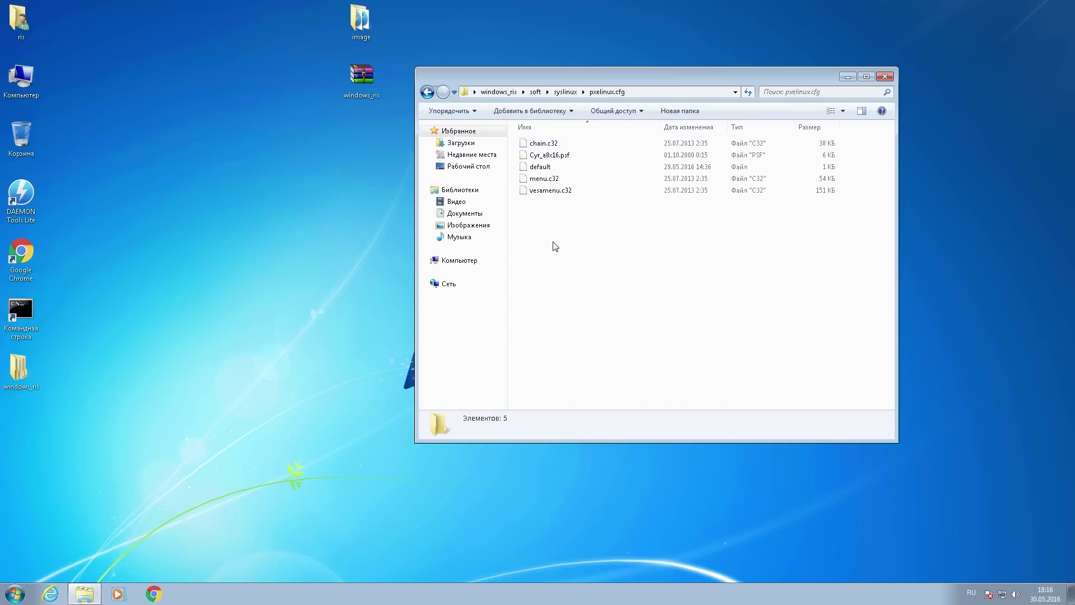
key(BackSpace)
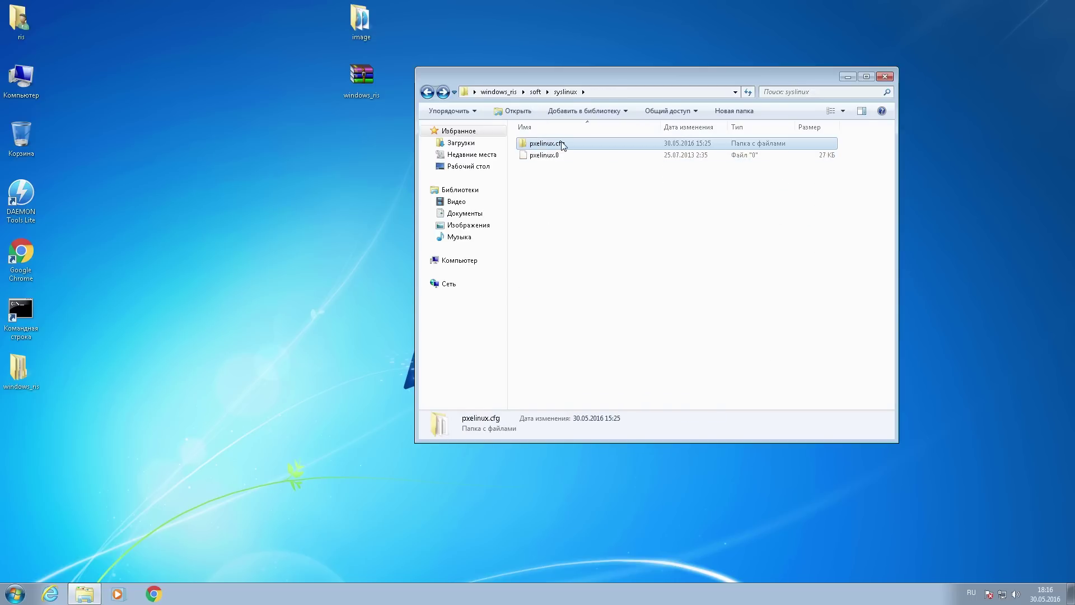
click(562, 176)
key(ctrl+a)
key(BackSpace)
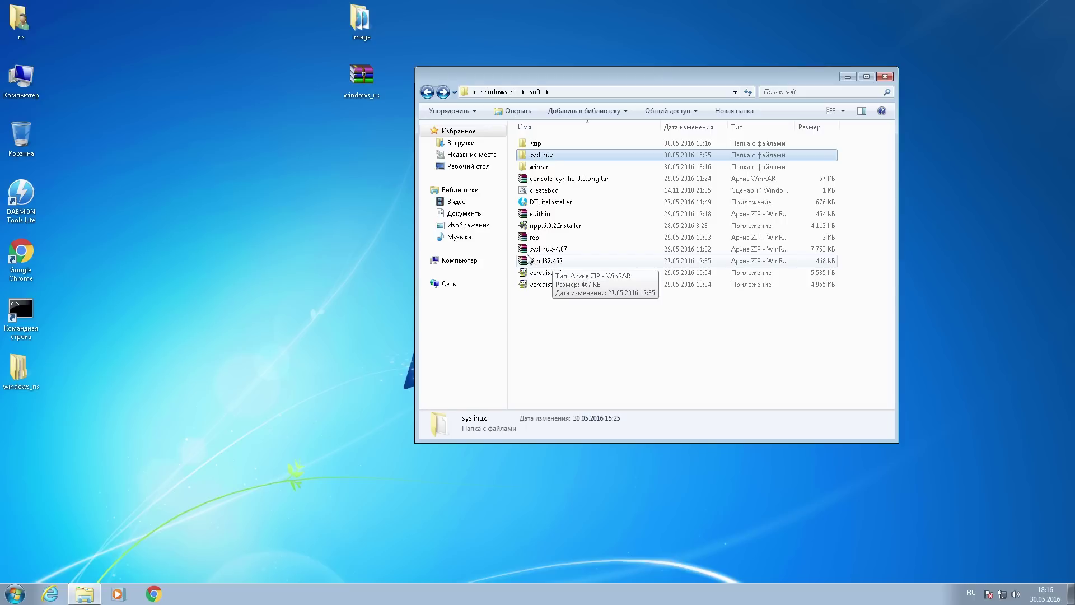
- Check the contents of the tftpd32.452 archive and extract it into its own tftpd32.452 folder on the desktop
double_click(545, 262)
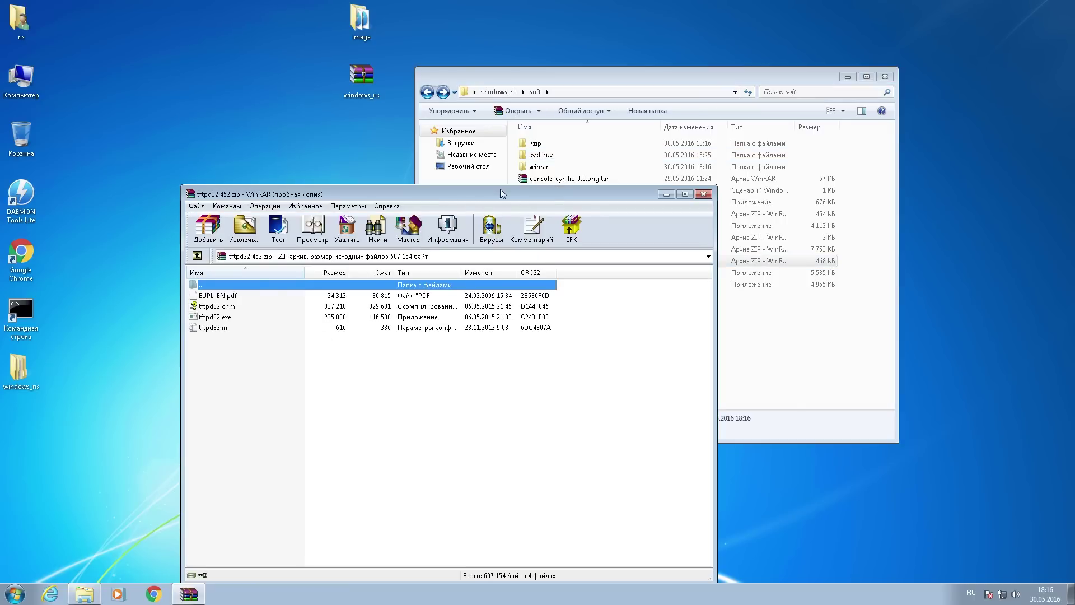
right_click(211, 165)
click(798, 170)
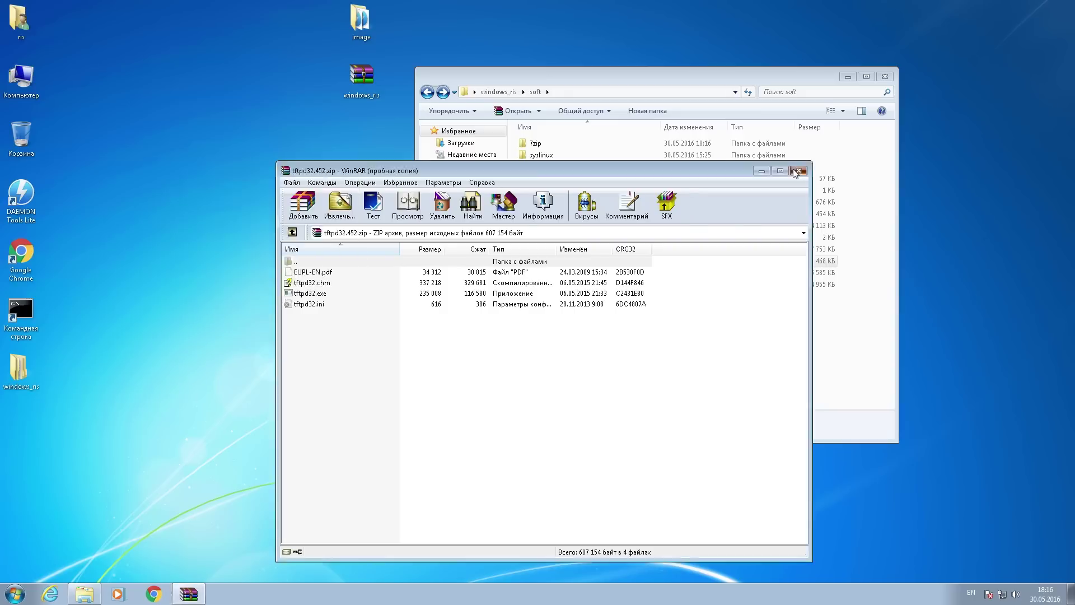
click(798, 170)
drag(565, 269, 276, 258)
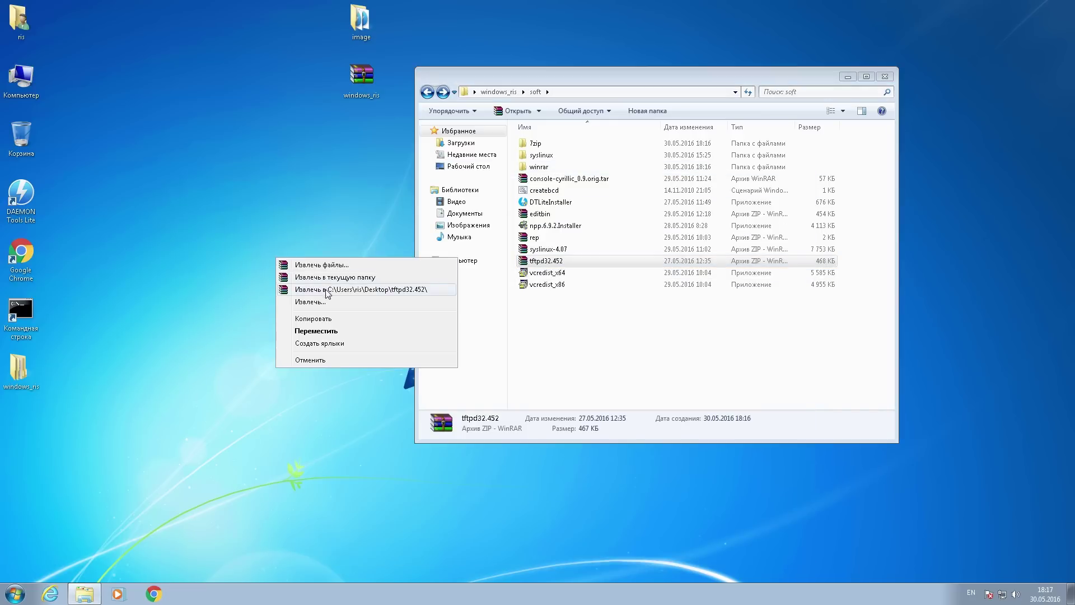
click(368, 234)
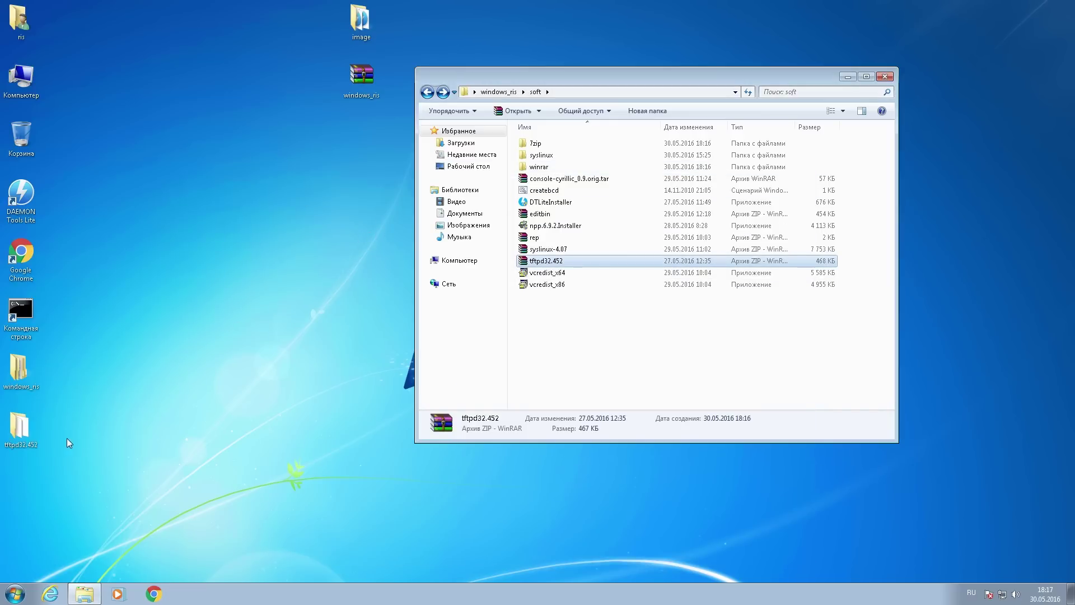
click(583, 320)
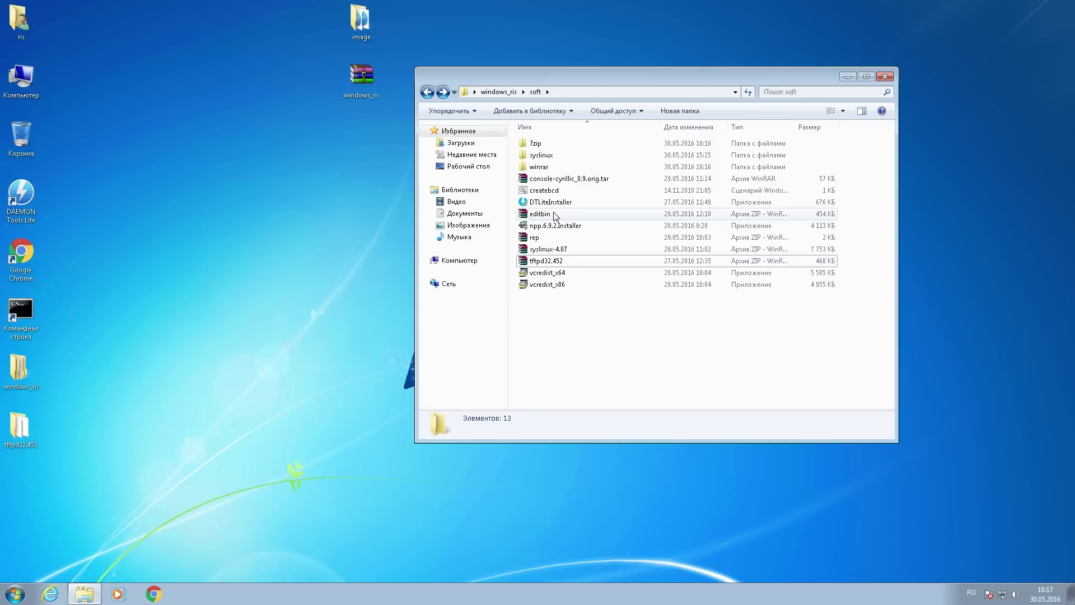
- Create a folder named soft in the root of local disk C: in a separate Explorer window
double_click(25, 81)
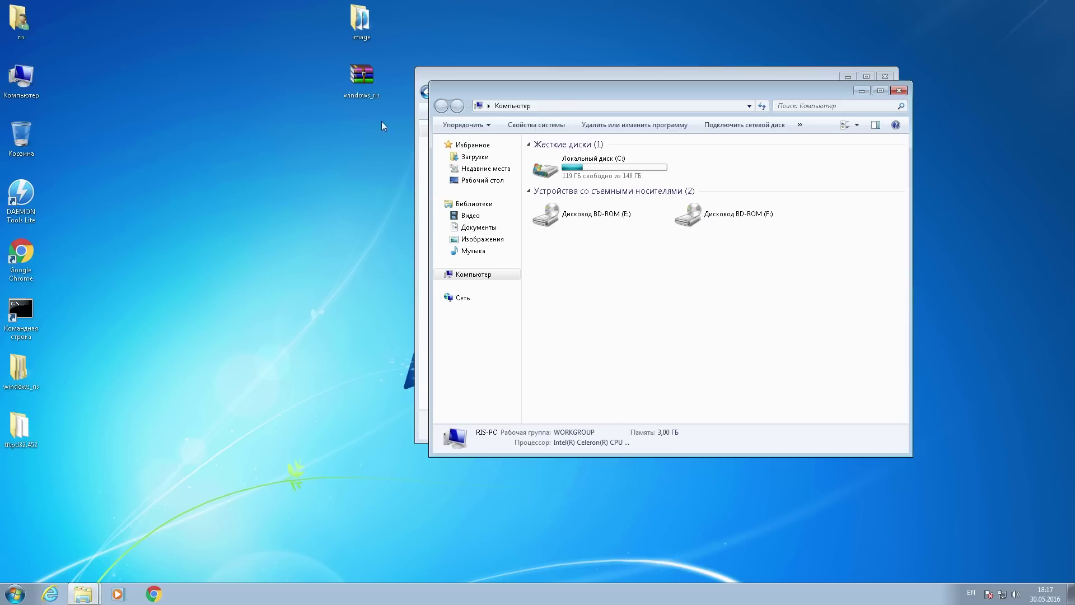
drag(577, 84, 577, 108)
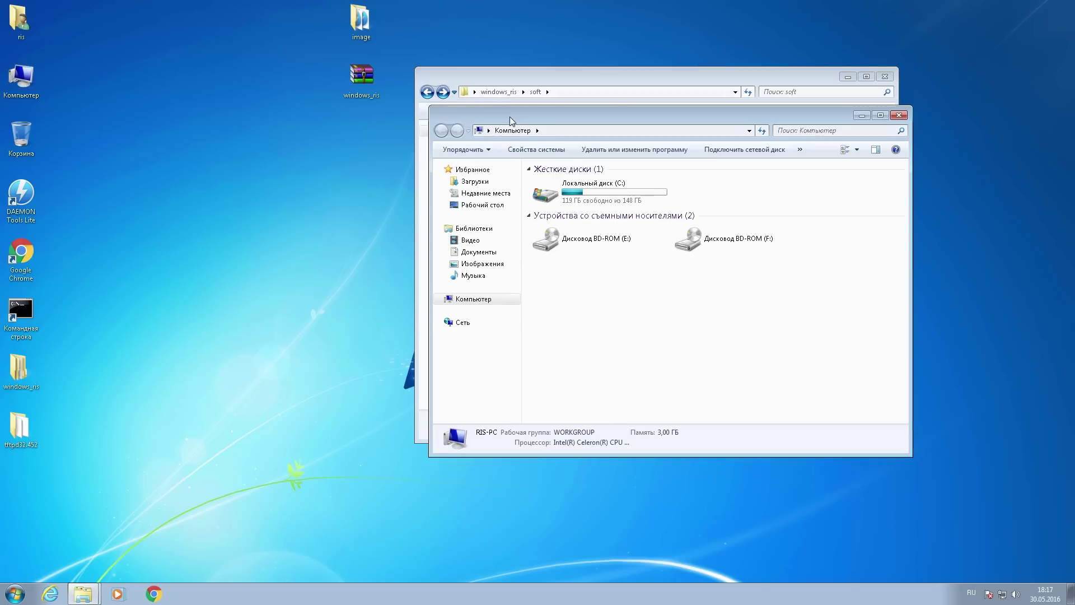
drag(511, 111, 225, 192)
double_click(336, 256)
right_click(346, 318)
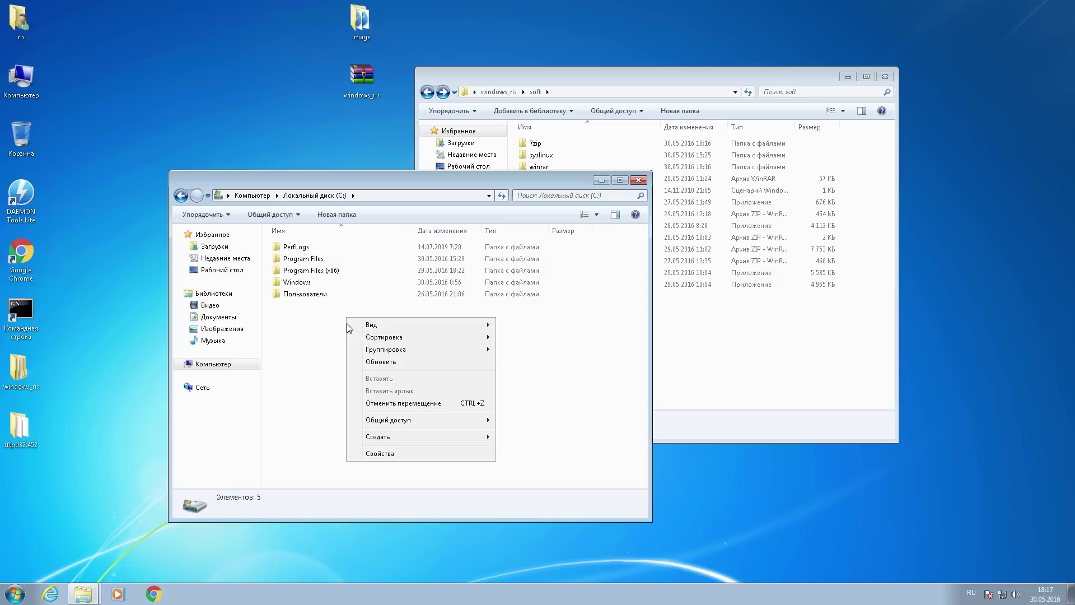
mouse_move(425, 437)
click(538, 441)
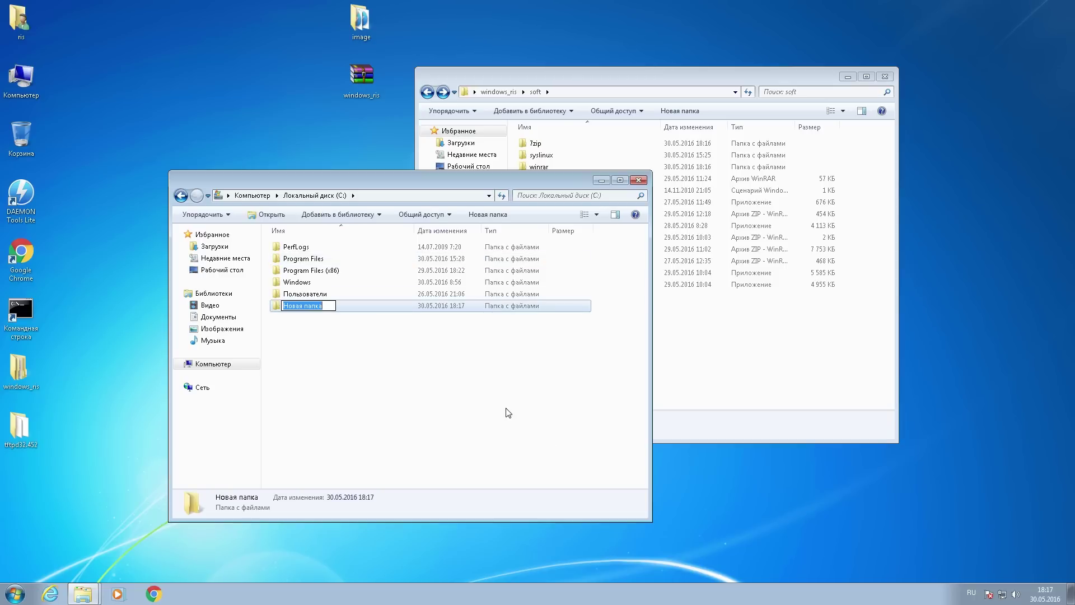
text(ыщ)
key(BackSpace)
key(BackSpace)
key(BackSpace)
key(alt+shift)
text(fo)
key(BackSpace)
key(BackSpace)
text(soft)
key(Return)
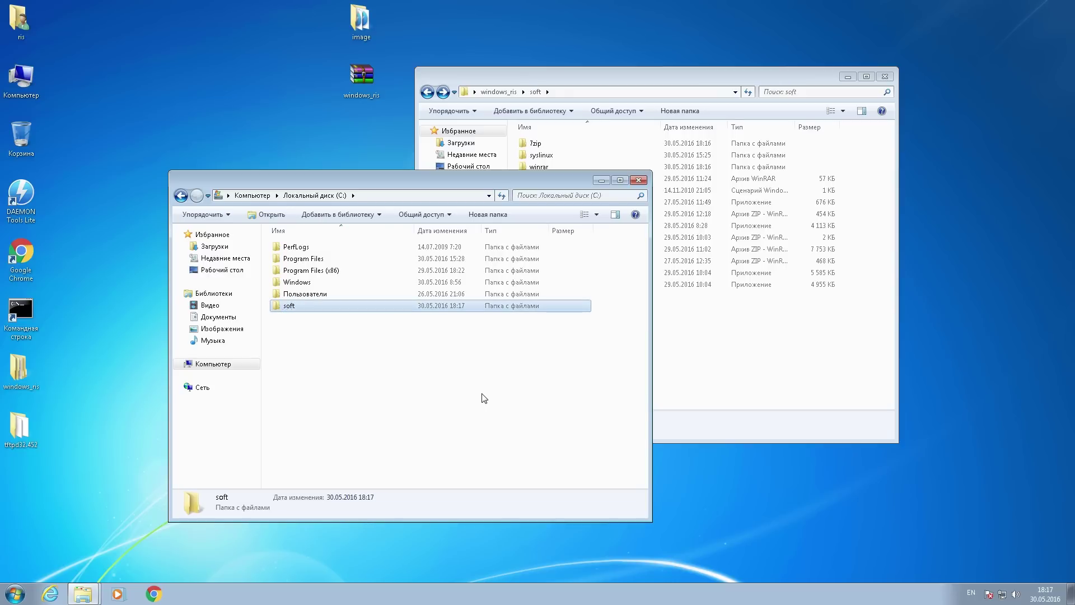
- Open the new C:\soft folder and arrange its window beside the windows_ris\soft window
double_click(365, 311)
drag(394, 182, 361, 182)
click(708, 331)
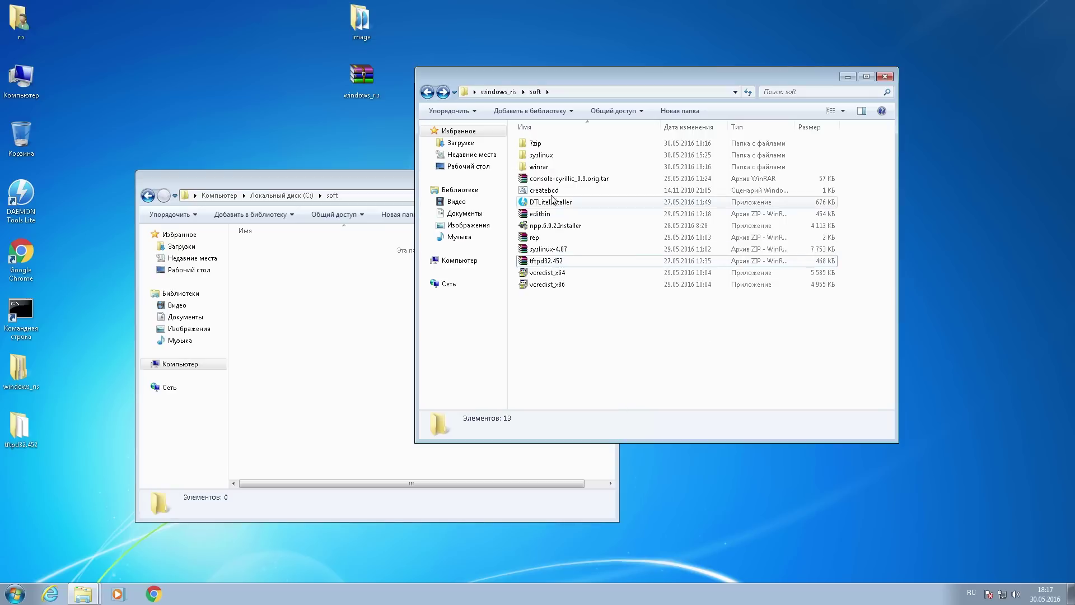
drag(626, 72, 739, 36)
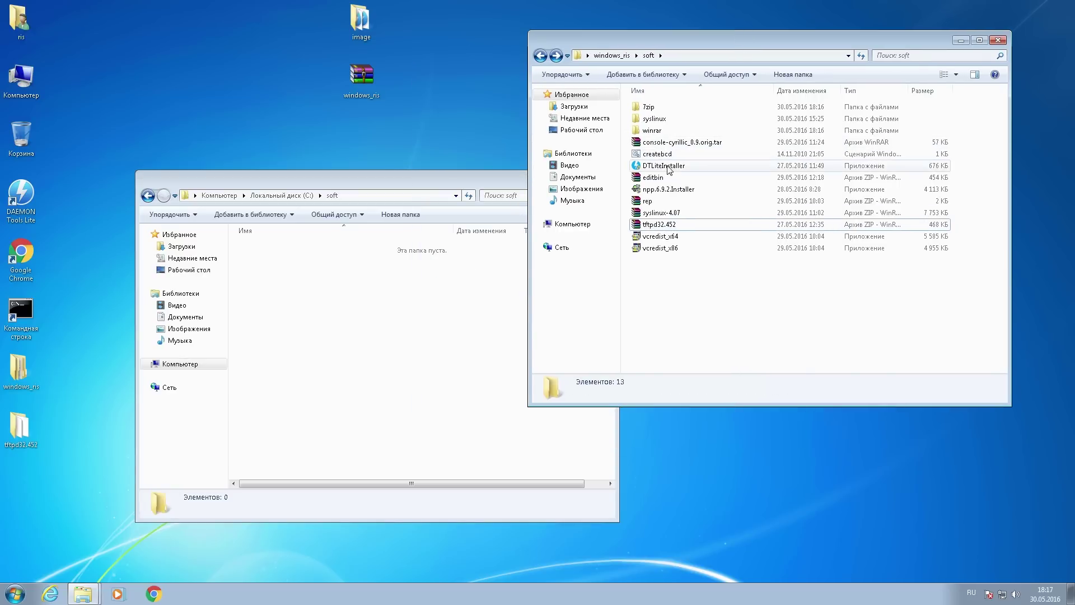
- Extract editbin.exe, link.exe and mspdb80.dll from the editbin archive into C:\soft and close the archive
click(653, 178)
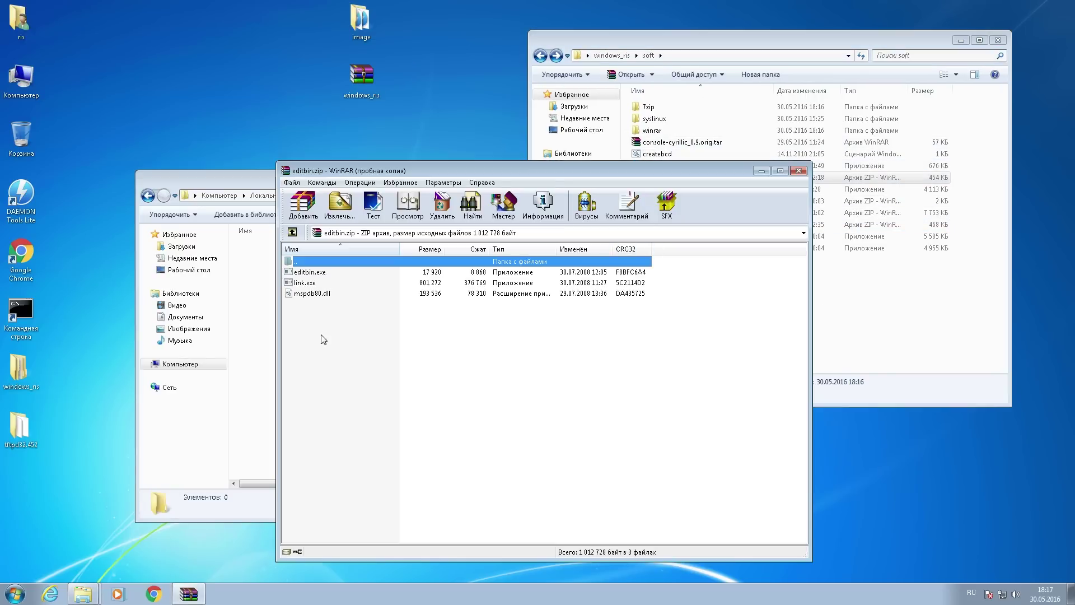
drag(314, 342, 256, 308)
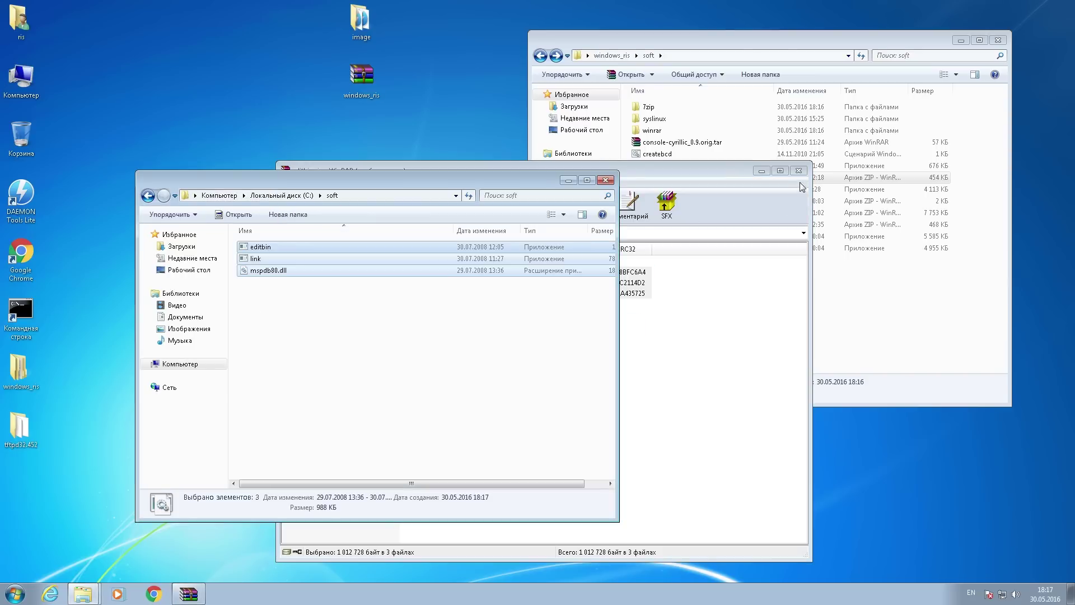
click(798, 171)
- Extract rep.vbs from the rep archive into C:\soft, close the archive and return to the windows_ris\soft window
double_click(659, 202)
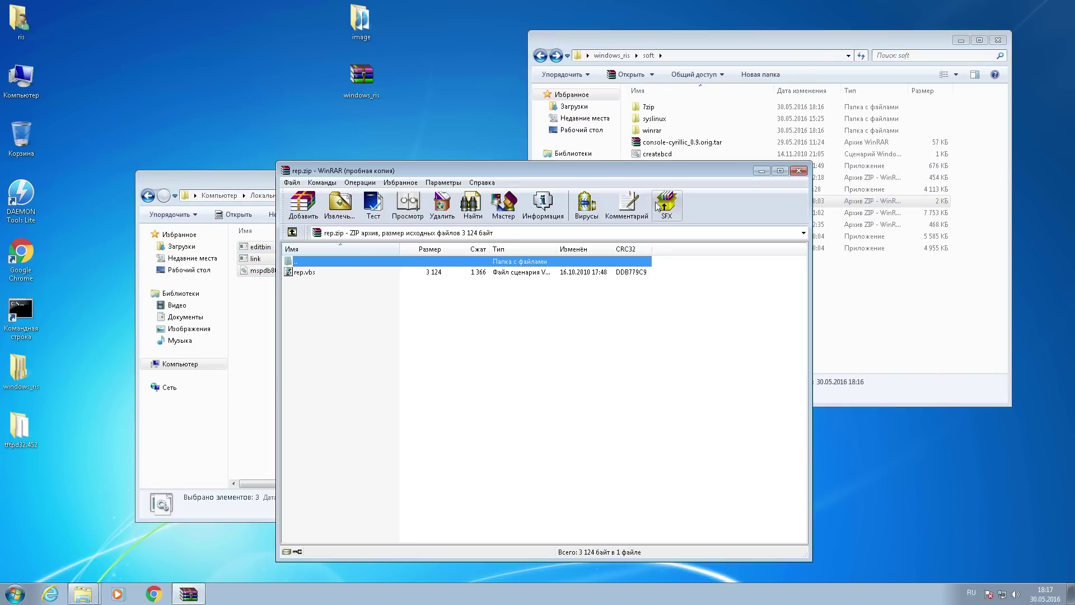
drag(308, 276, 333, 307)
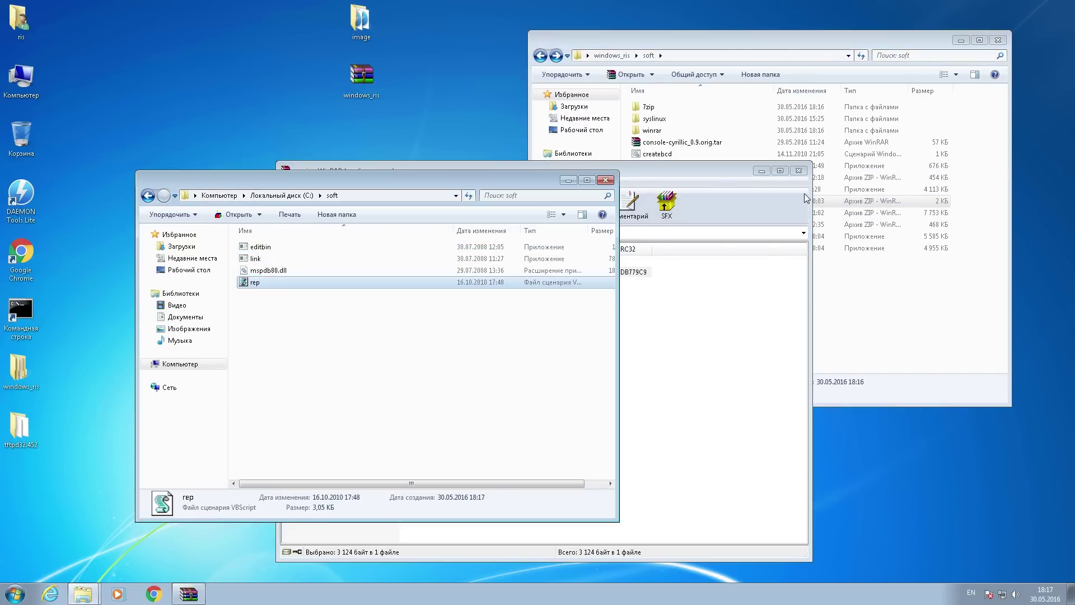
click(798, 170)
click(763, 300)
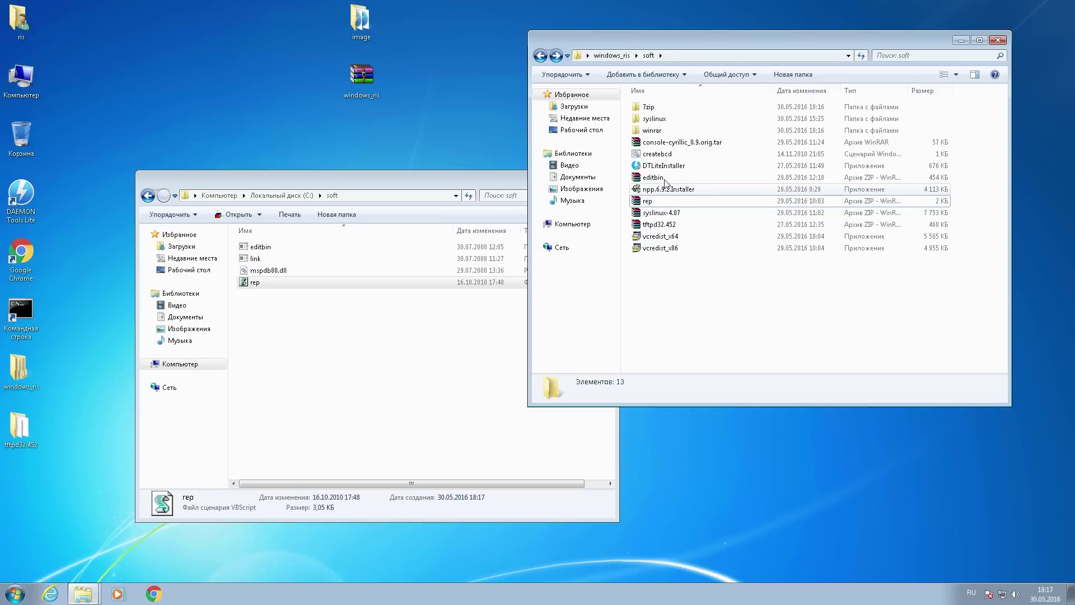
- Examine the details of the vcredist_x86 and vcredist_x64 installers and of the editbin archive they accompany
click(674, 247)
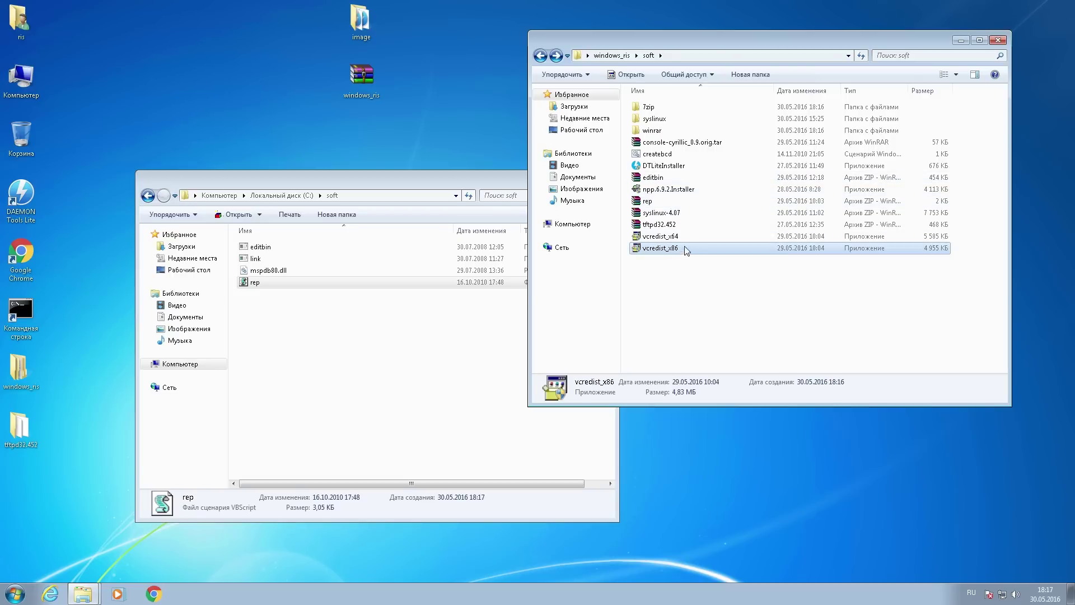
click(675, 236)
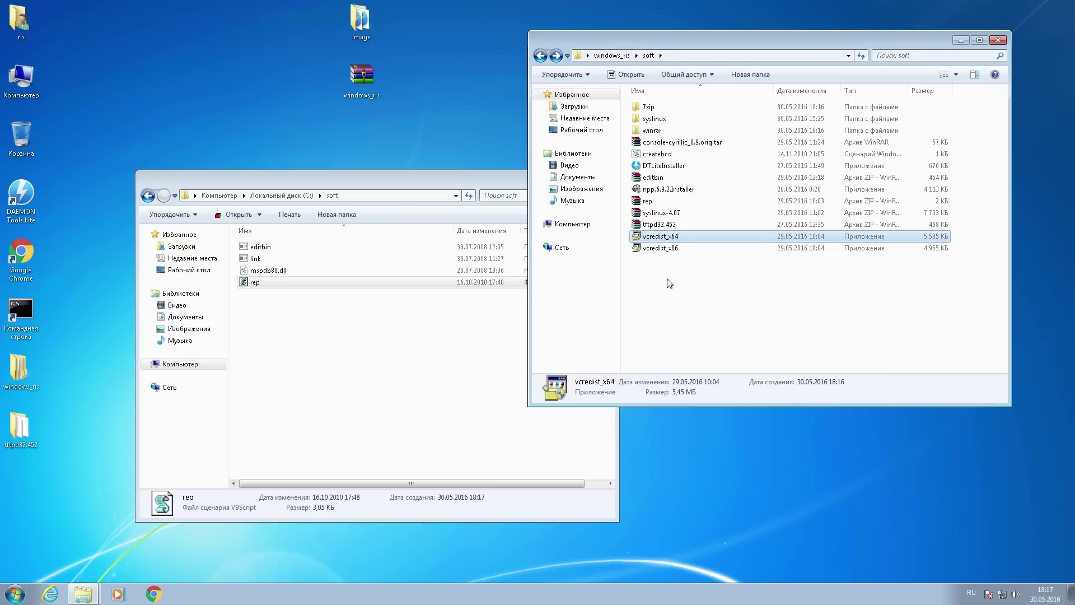
click(682, 247)
click(678, 236)
click(670, 249)
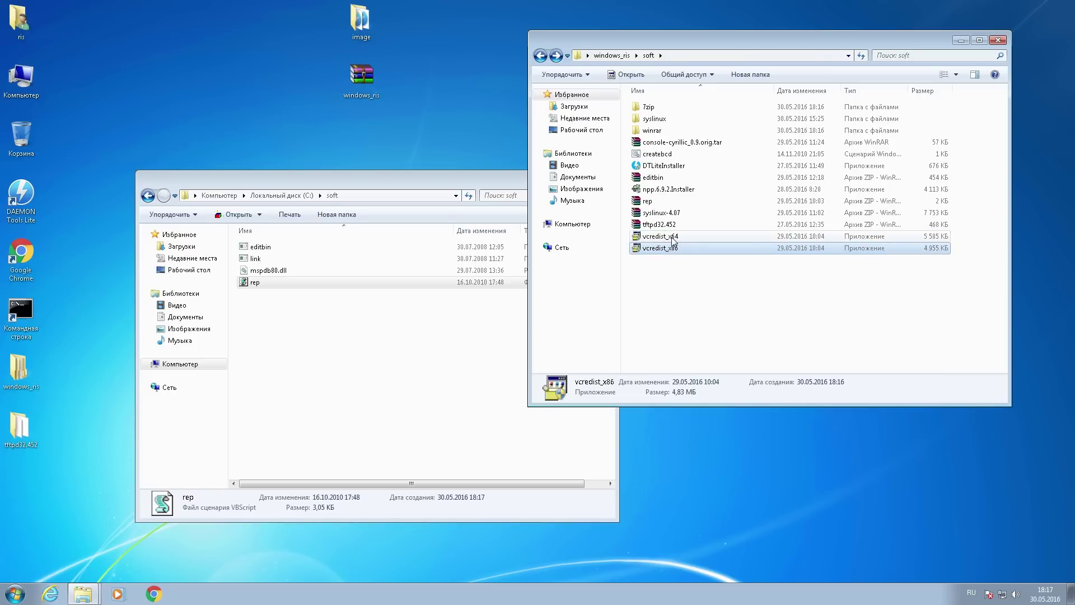
click(675, 238)
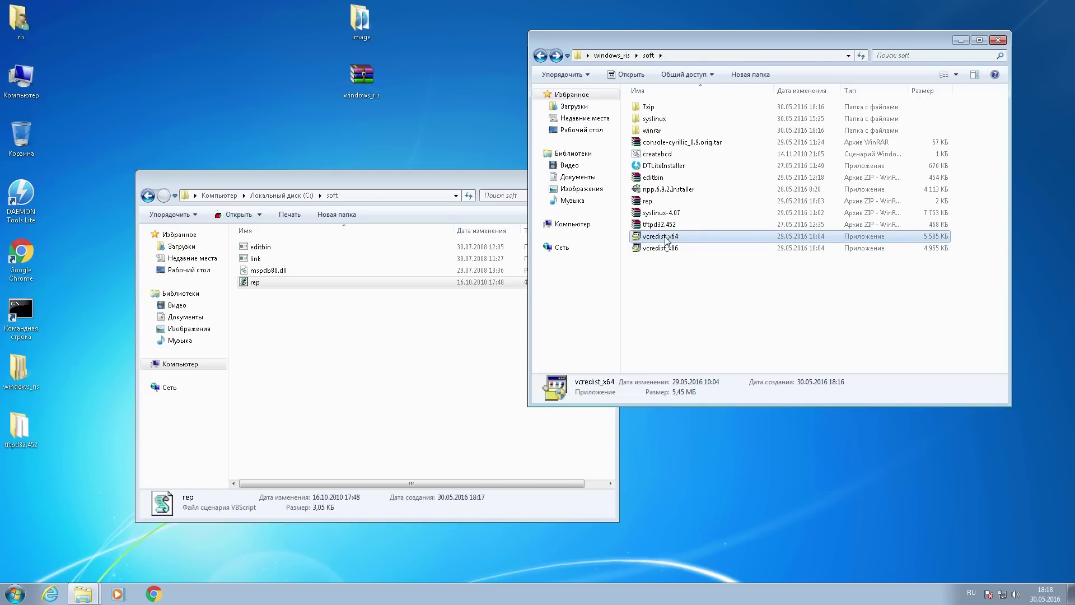
mouse_move(666, 240)
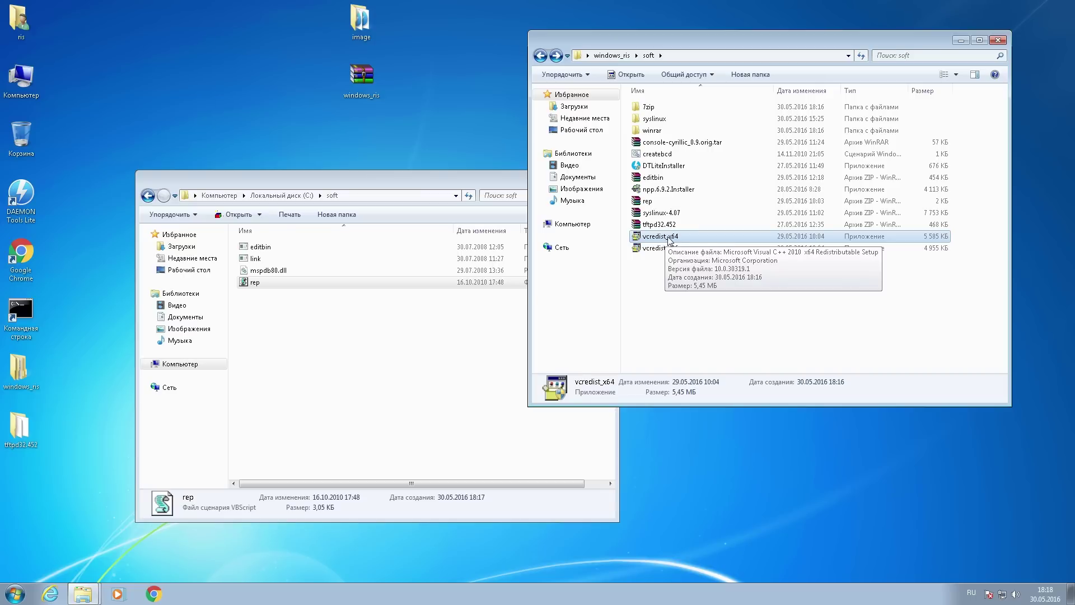
click(665, 180)
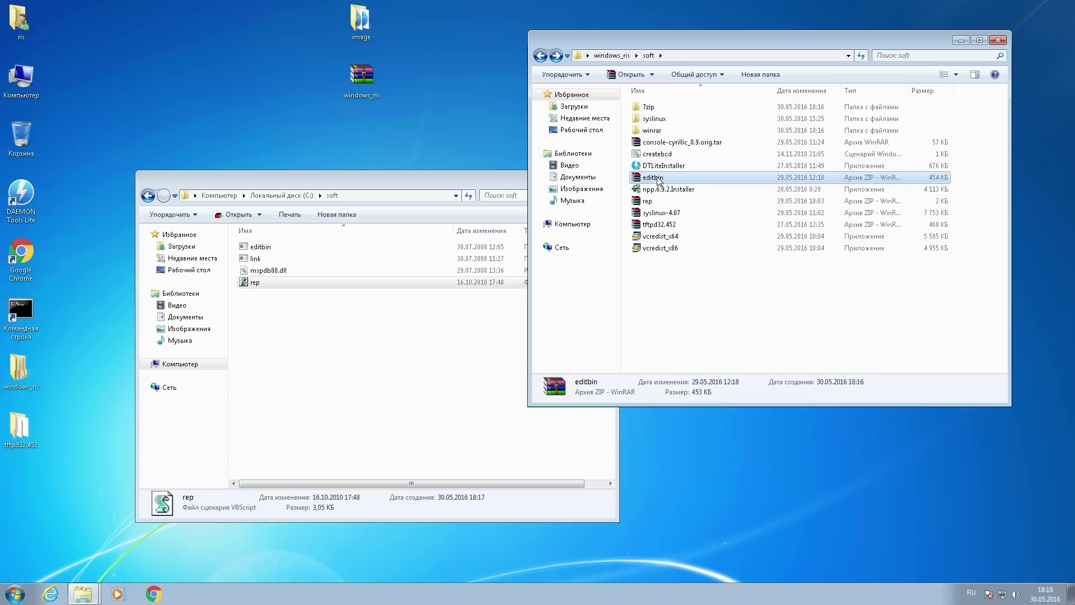
- Examine the vcredist_x64 installer's details and look inside the 7zip folder of windows_ris\soft
click(661, 237)
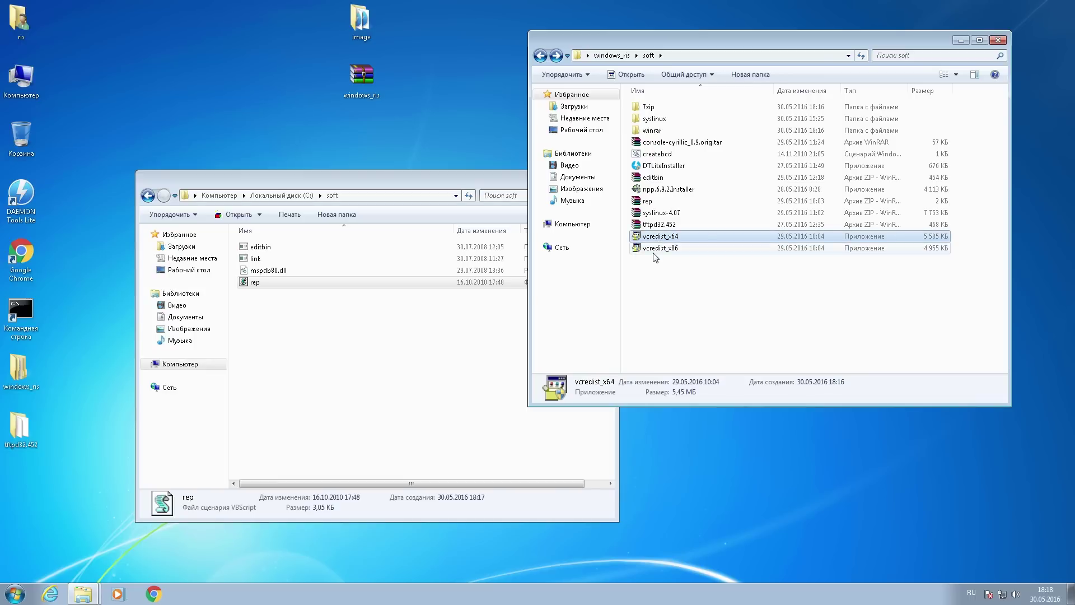
click(661, 291)
drag(831, 39, 832, 53)
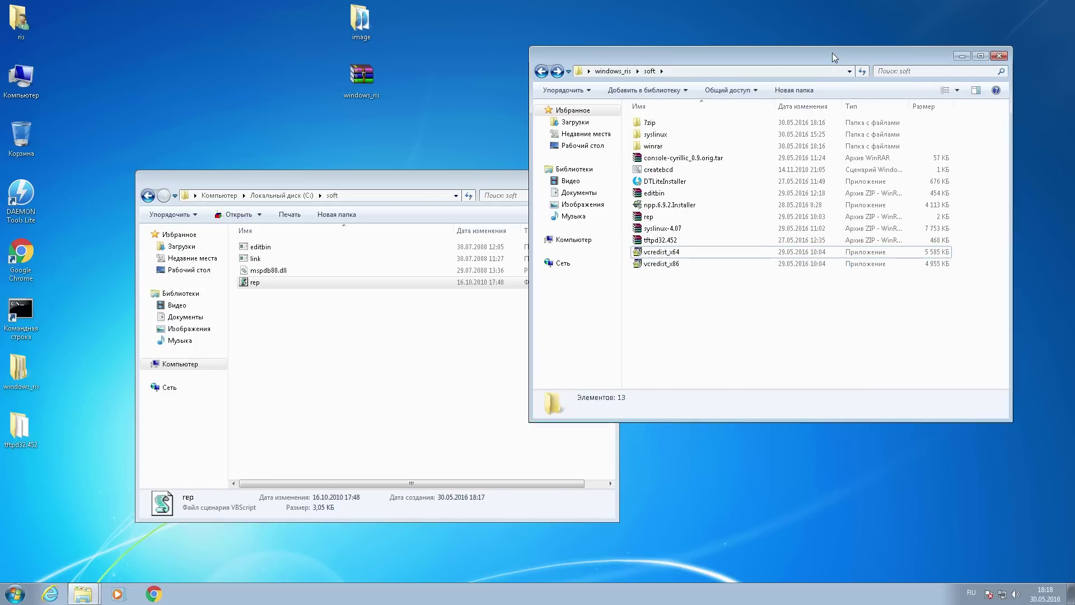
double_click(669, 123)
key(BackSpace)
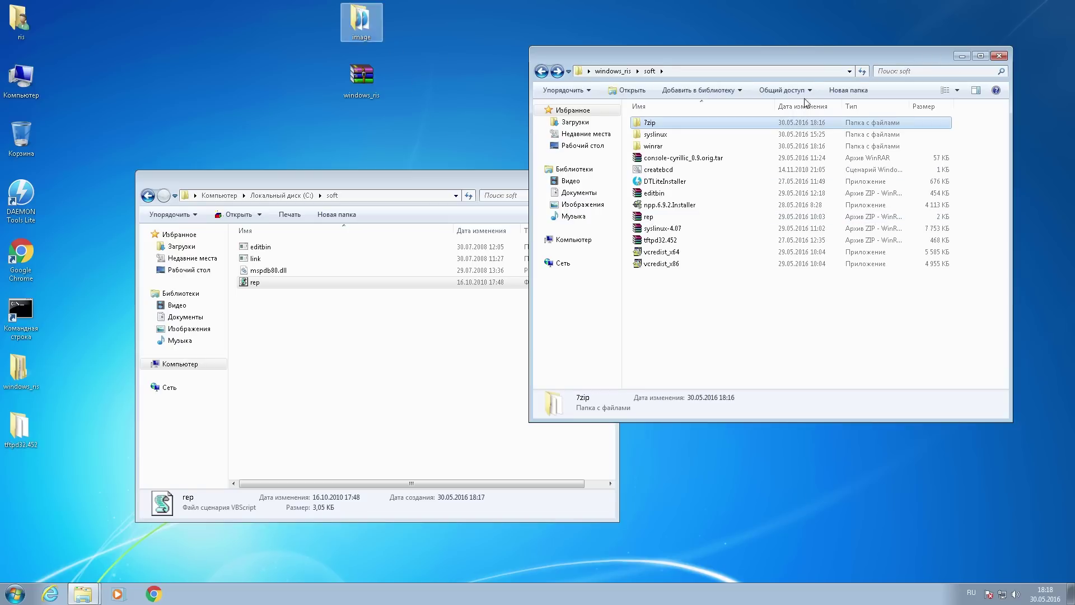
- Close the windows_ris\soft window and mount the KB3AIK_RU ISO from the desktop's image folder
key(alt+F4)
double_click(362, 22)
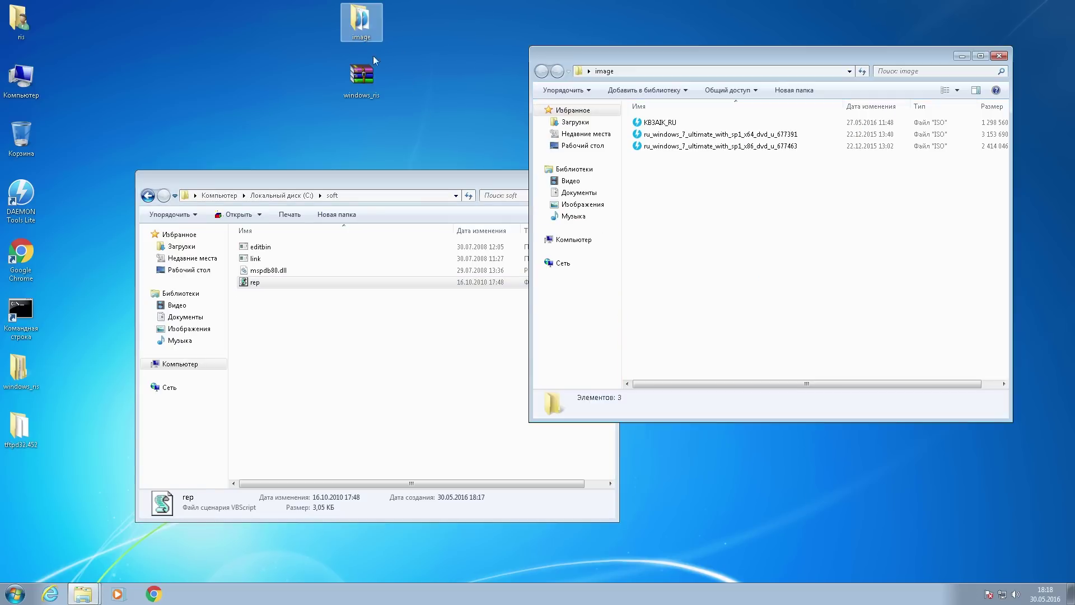
click(663, 124)
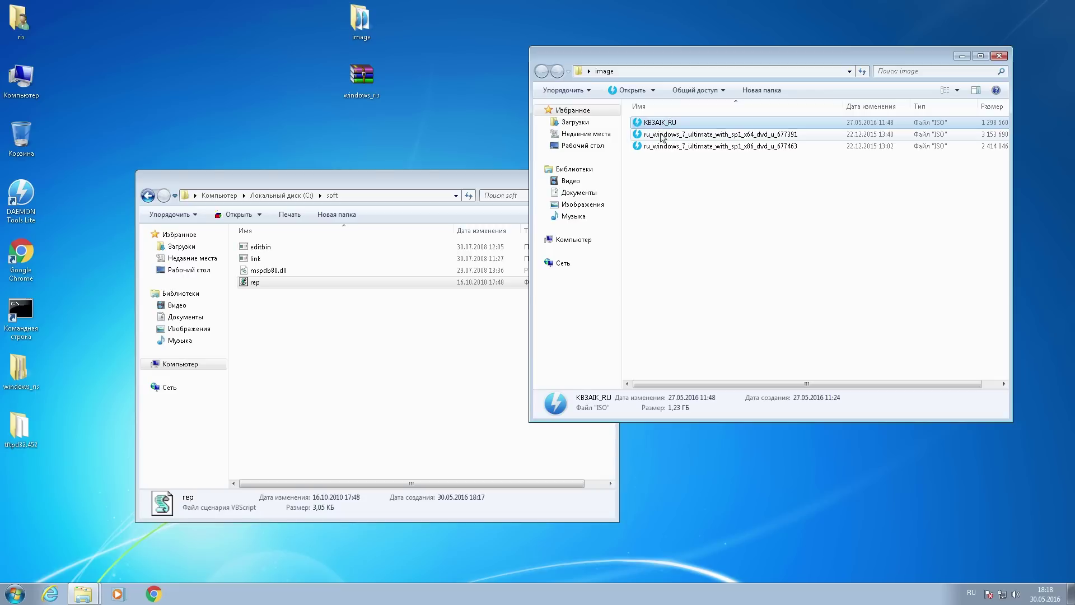
double_click(670, 123)
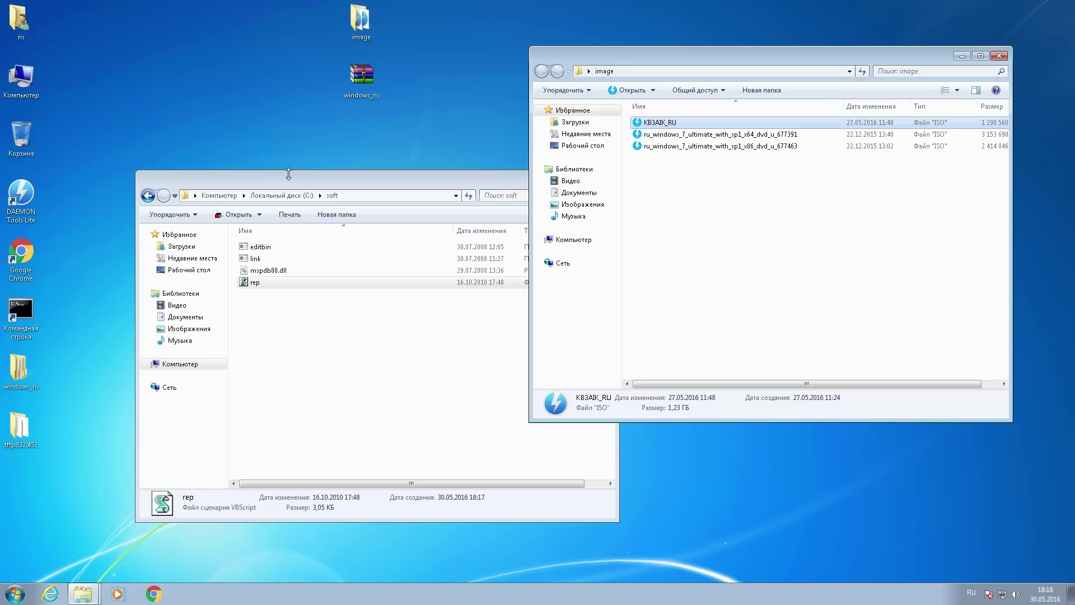
- Run the KB3AIK_RU disc on drive G:, allow it to make changes and start the Windows AIK setup
double_click(11, 70)
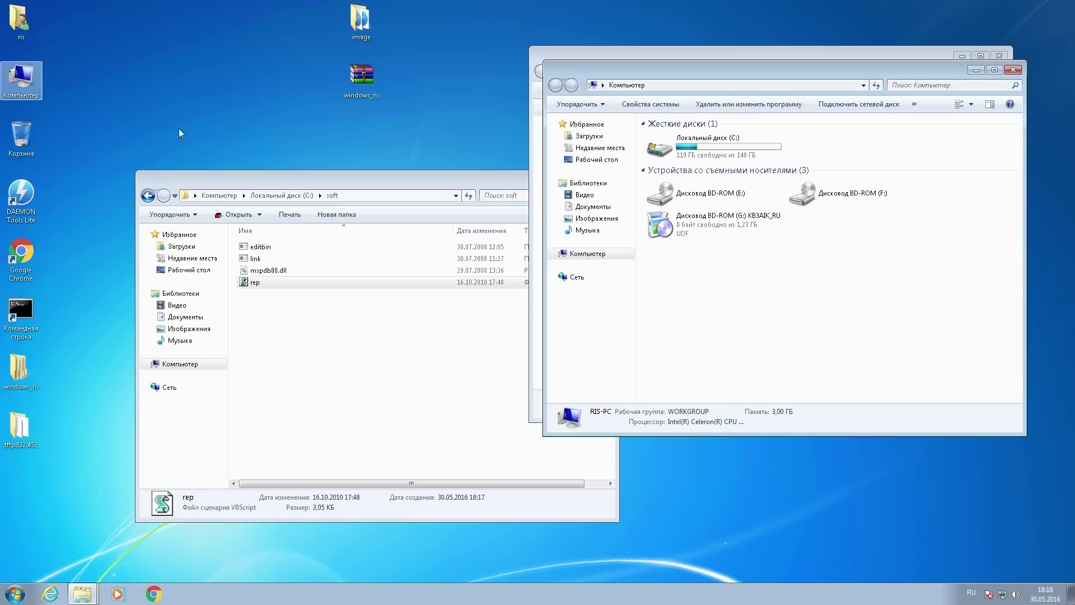
double_click(714, 224)
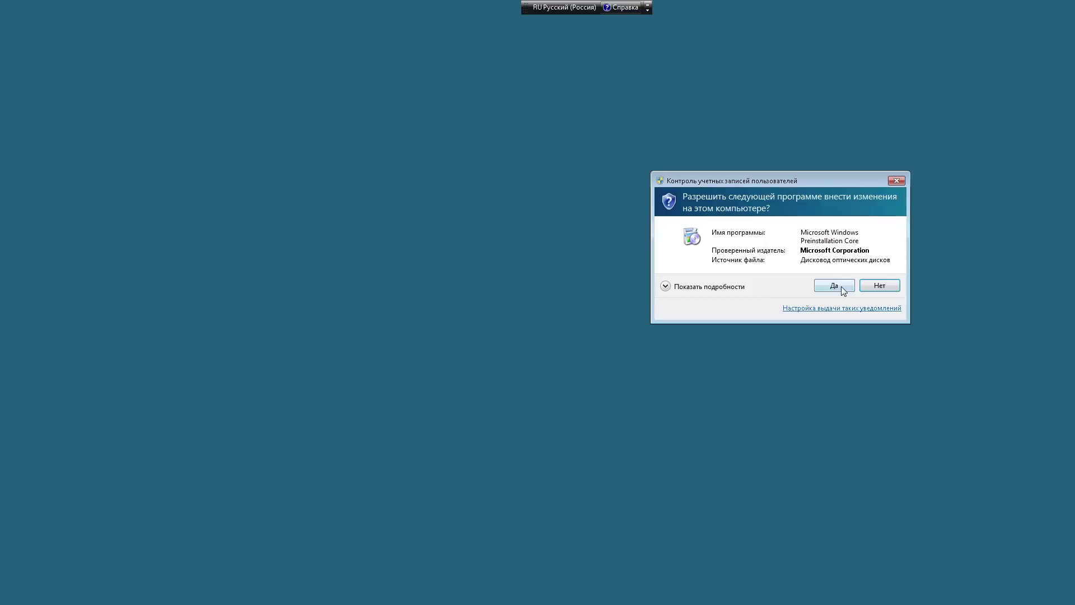
click(838, 289)
click(402, 261)
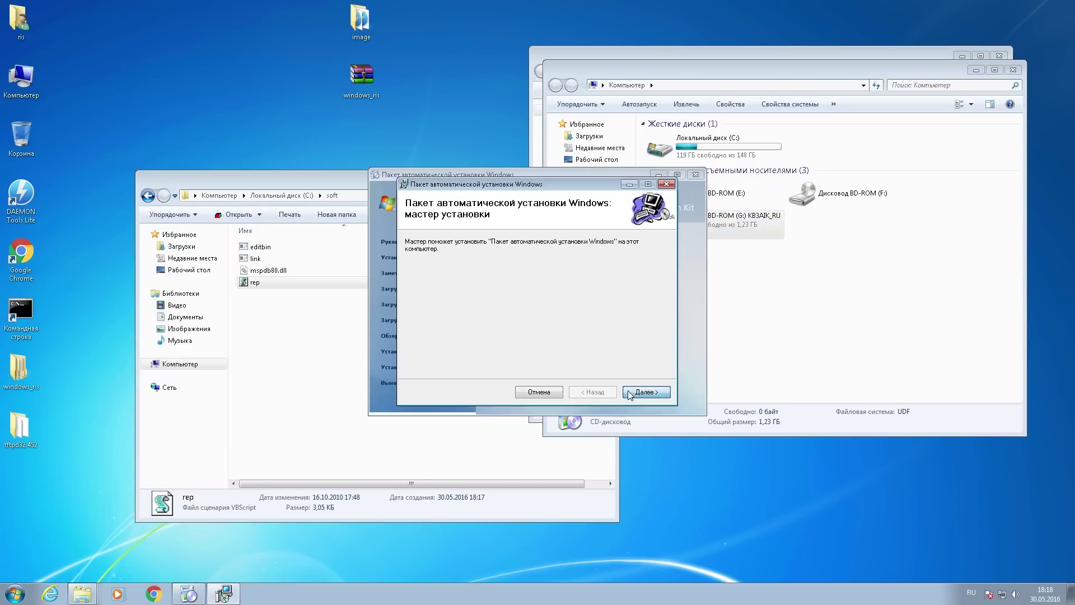
- Accept the licence terms and start installing the Windows Automated Installation Kit with the default settings
click(629, 394)
click(539, 369)
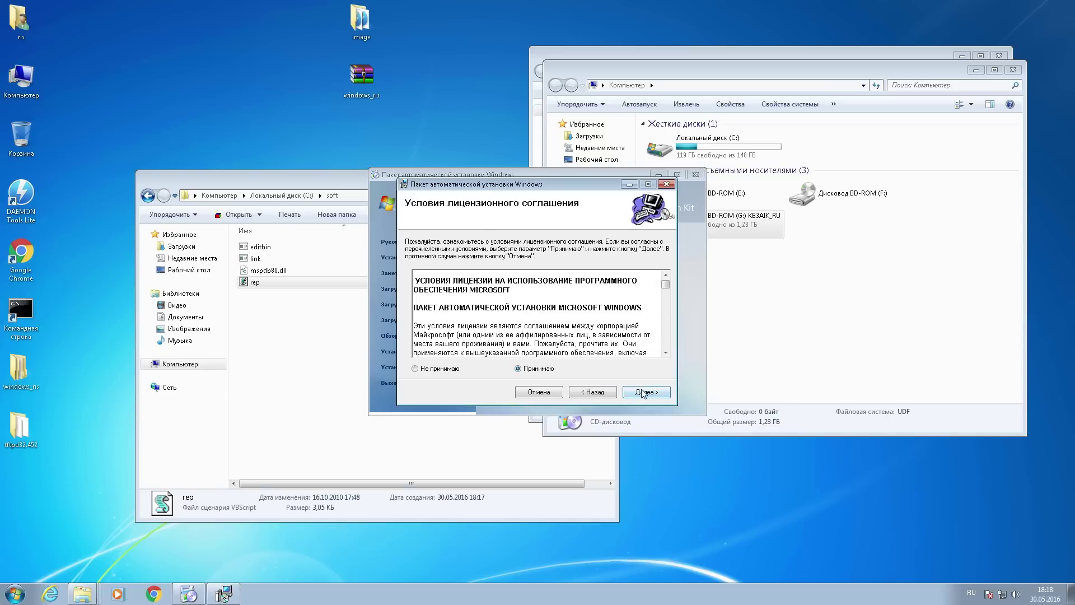
click(643, 391)
click(643, 392)
click(641, 391)
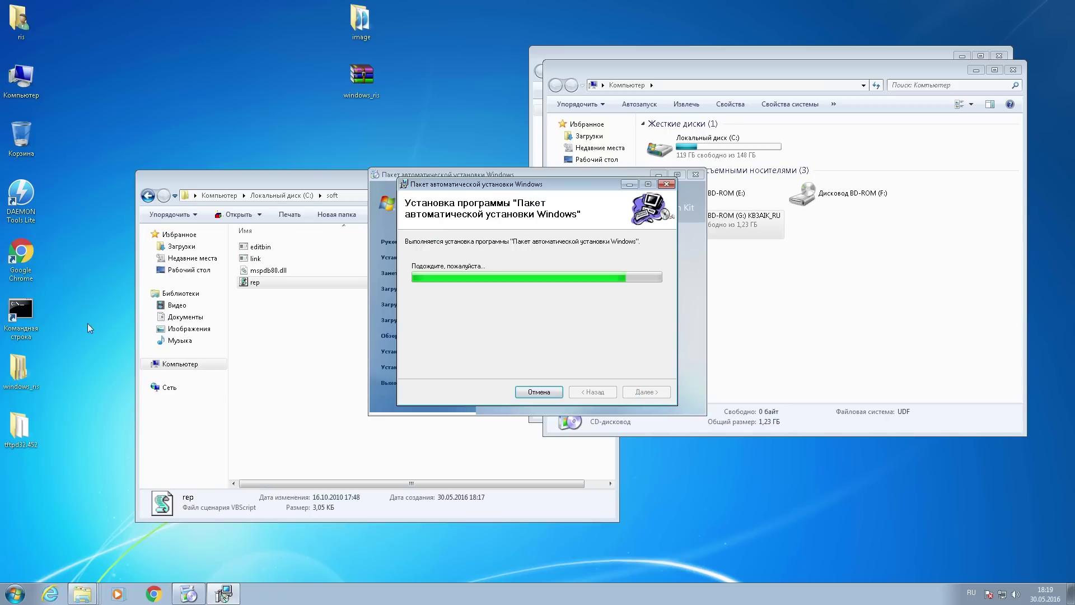
- Move the Command Prompt shortcut to the free desktop area beside the Computer icon and close the completed Windows AIK installer and its start window
drag(89, 328, 148, 84)
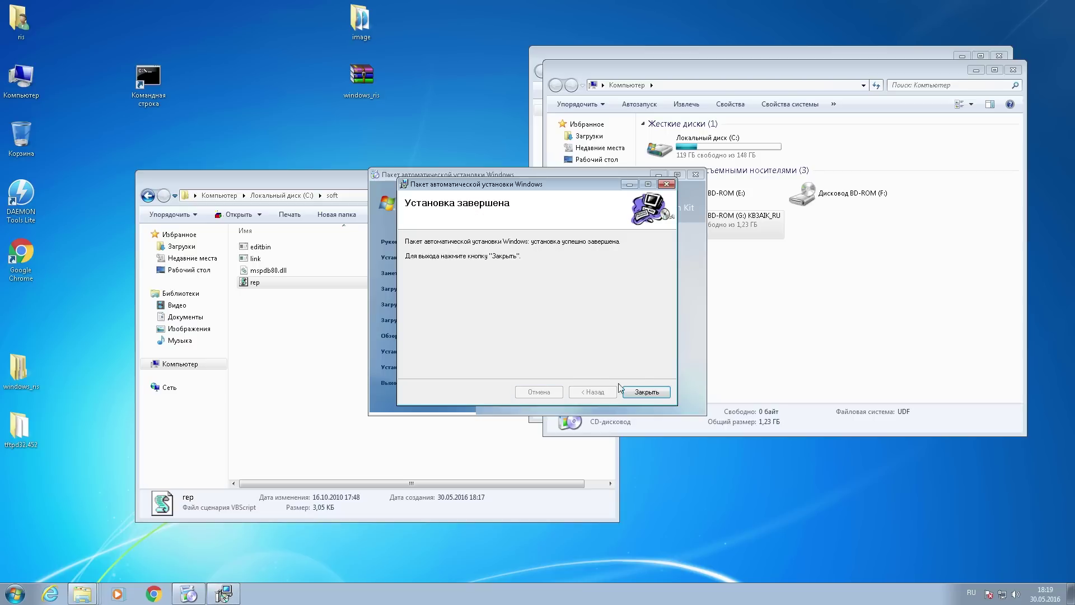
click(655, 391)
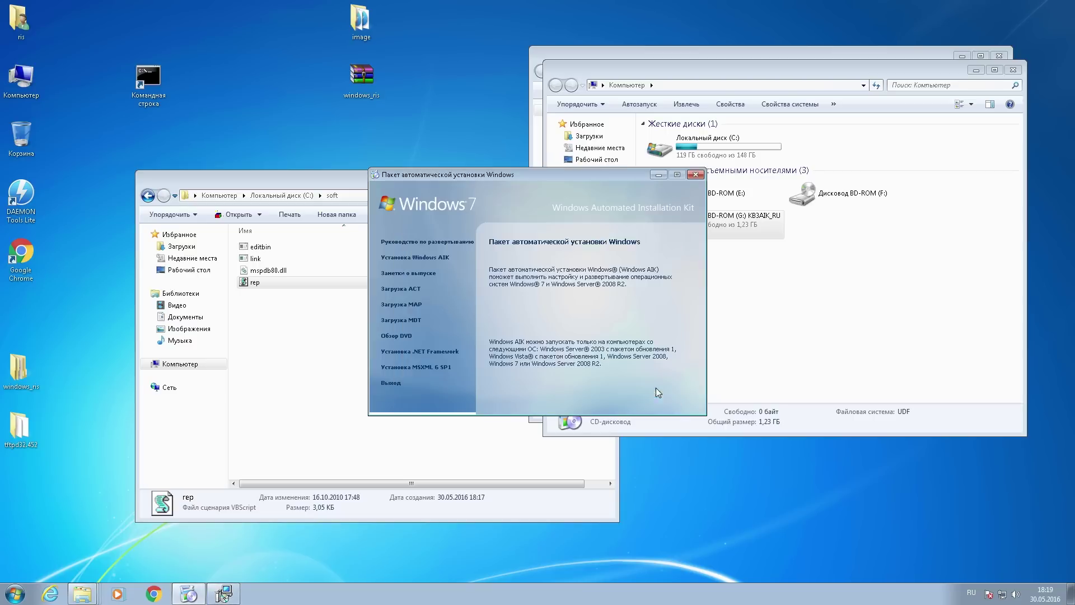
click(695, 174)
- Switch to DAEMON Tools Lite, unmount the KB3AIK_RU image from drive G: and close the program
right_click(704, 230)
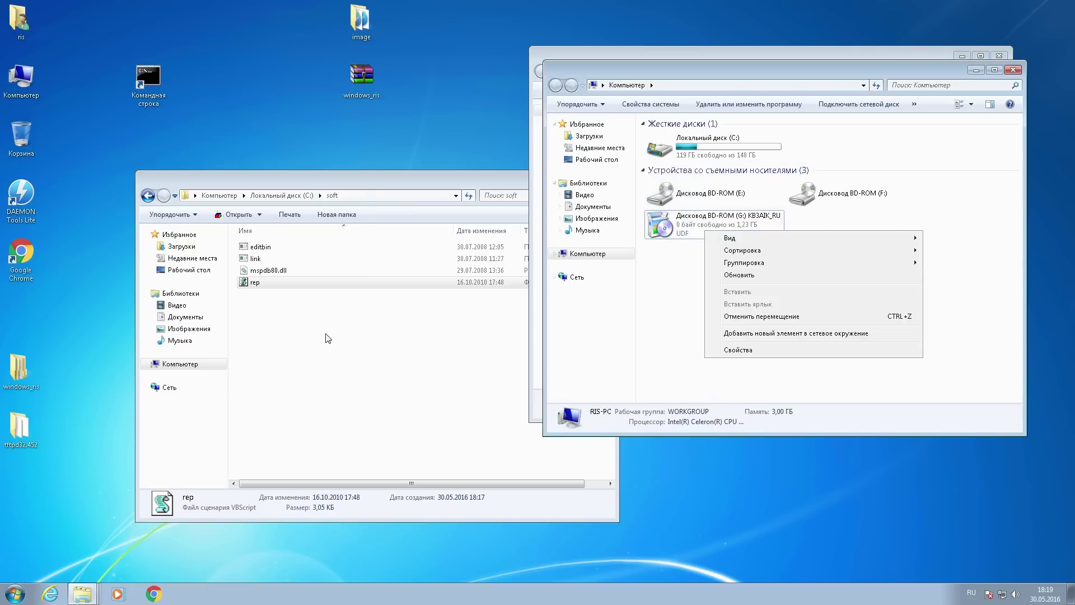
click(328, 338)
click(23, 202)
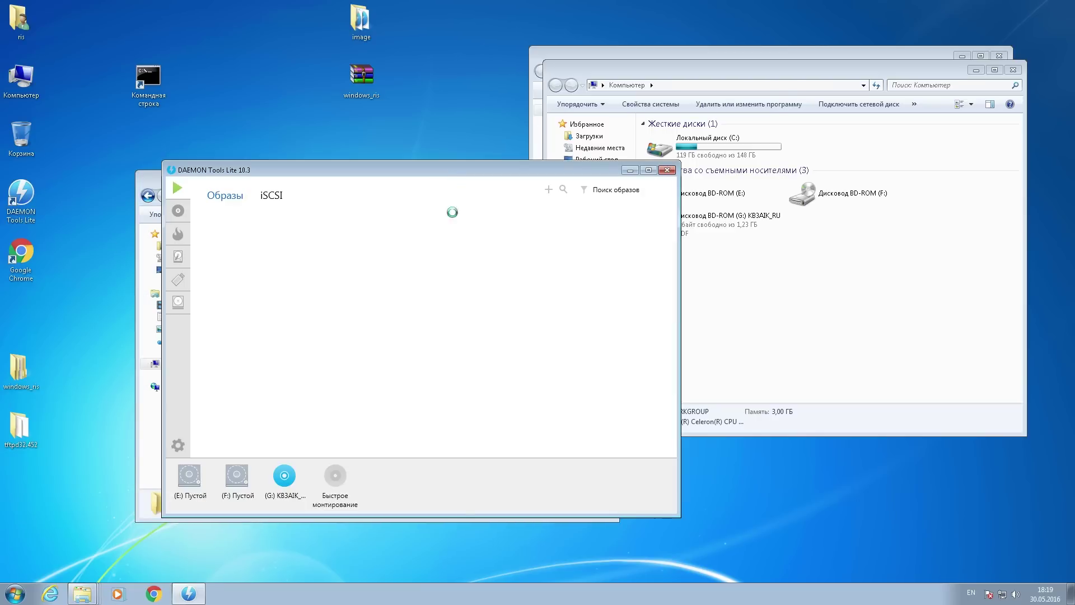
right_click(286, 478)
click(304, 501)
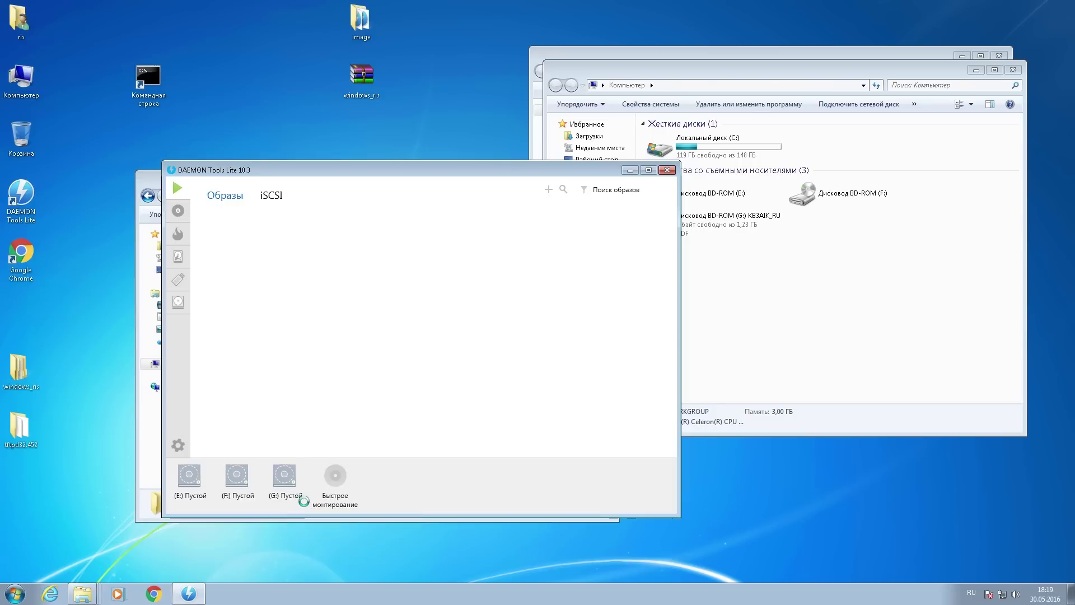
click(668, 169)
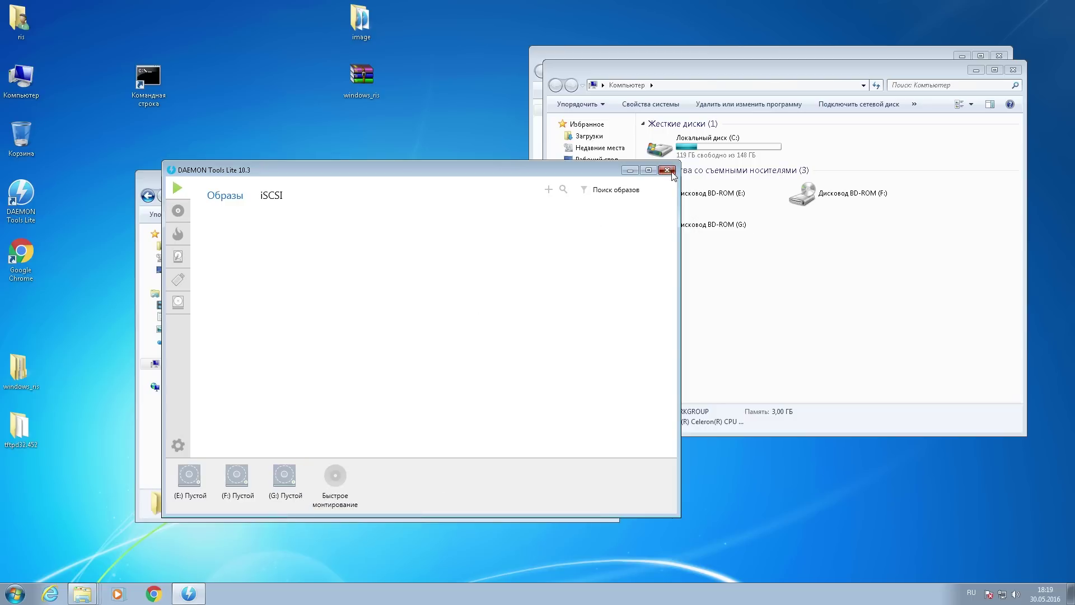
- Close the C:\soft and Computer windows and move the image folder window toward the middle of the desktop
click(605, 181)
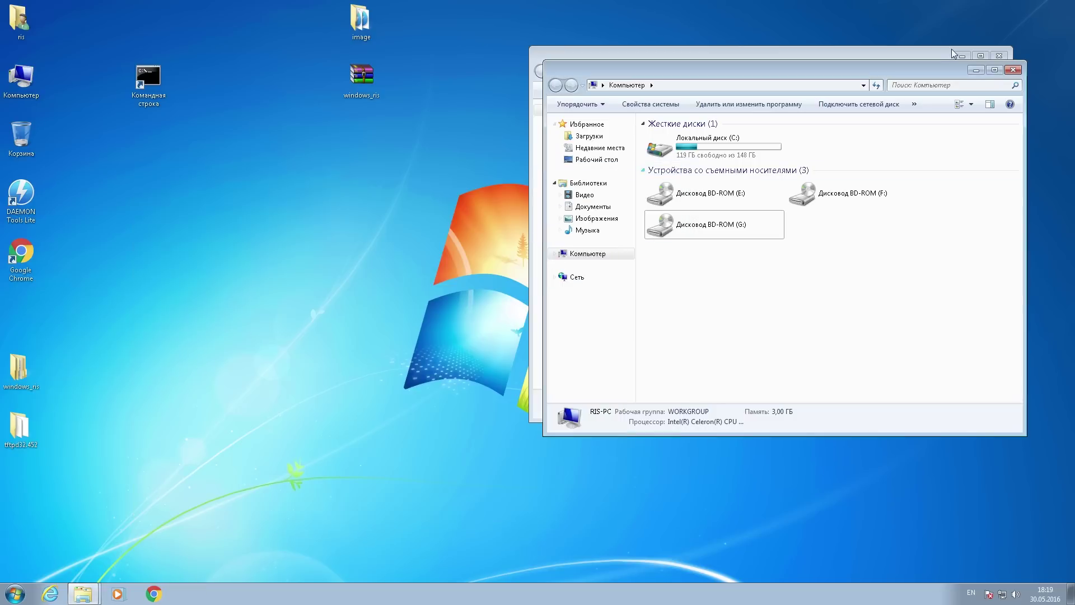
drag(944, 70, 876, 92)
click(946, 94)
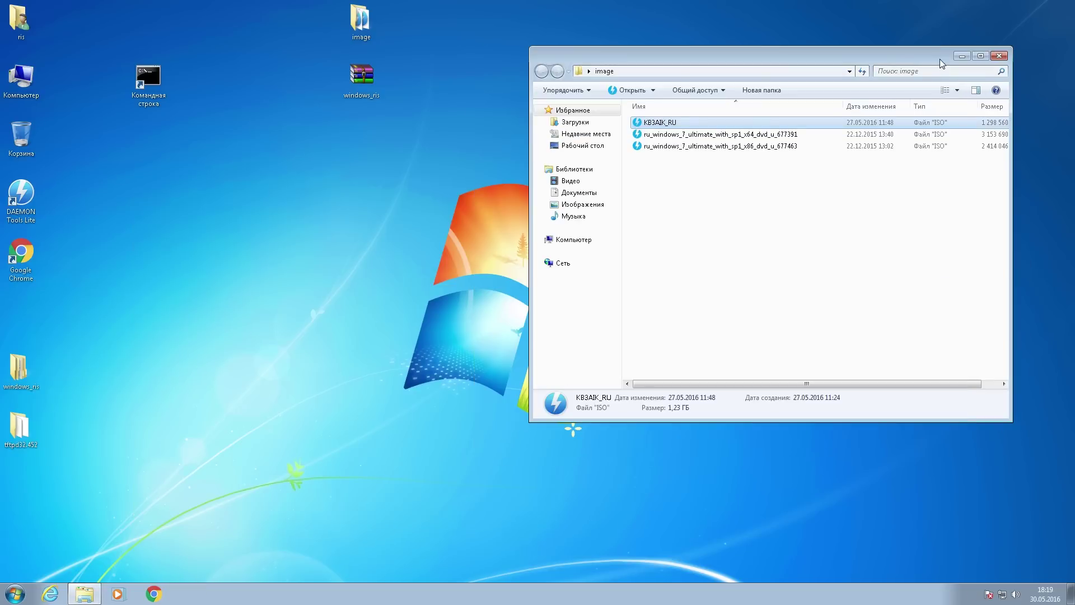
drag(941, 64, 865, 68)
click(676, 202)
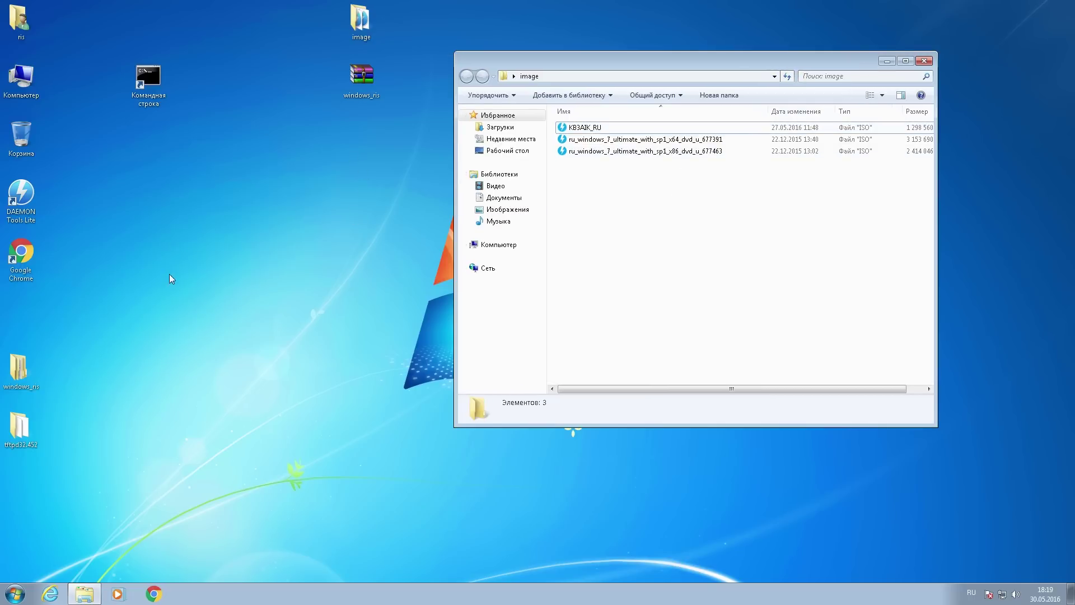
- Place the Microsoft Windows AIK deployment tools command prompt shortcut on the desktop beside Command Prompt and close the image folder
click(15, 594)
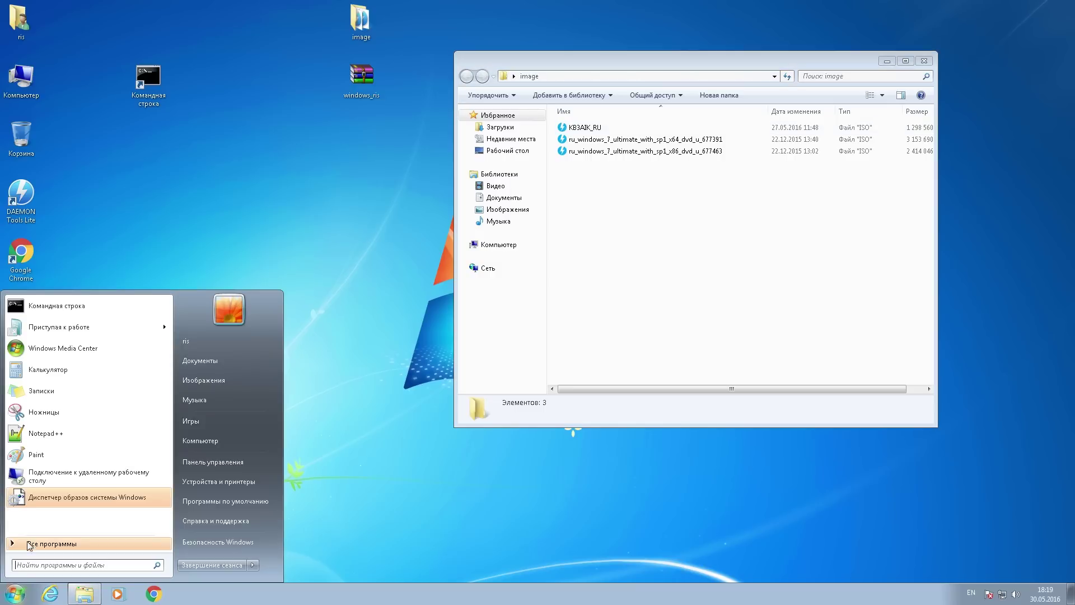
click(40, 543)
click(53, 428)
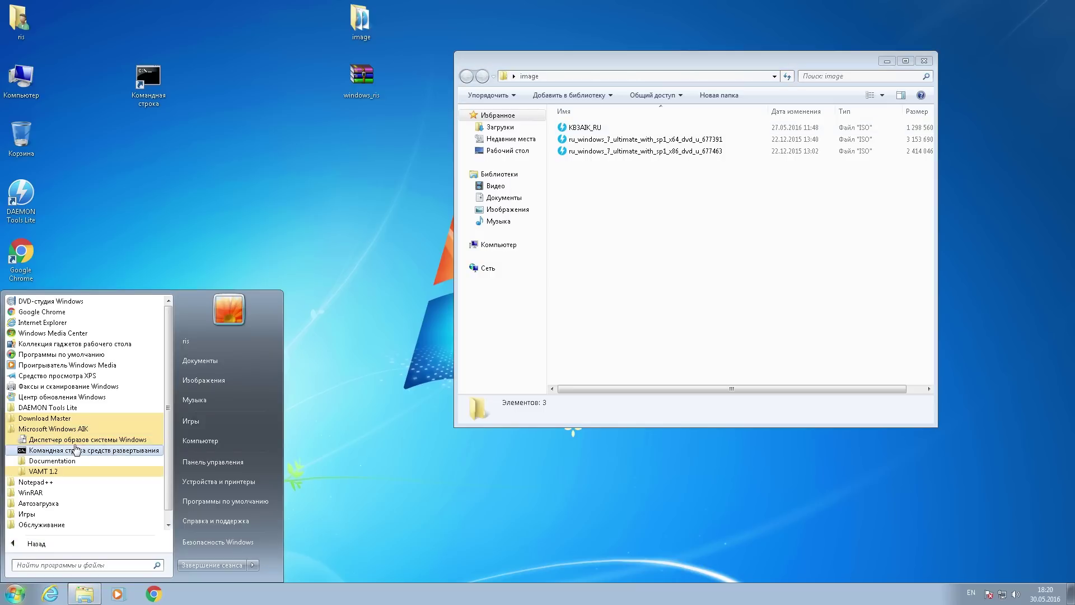
drag(76, 451, 197, 96)
click(244, 237)
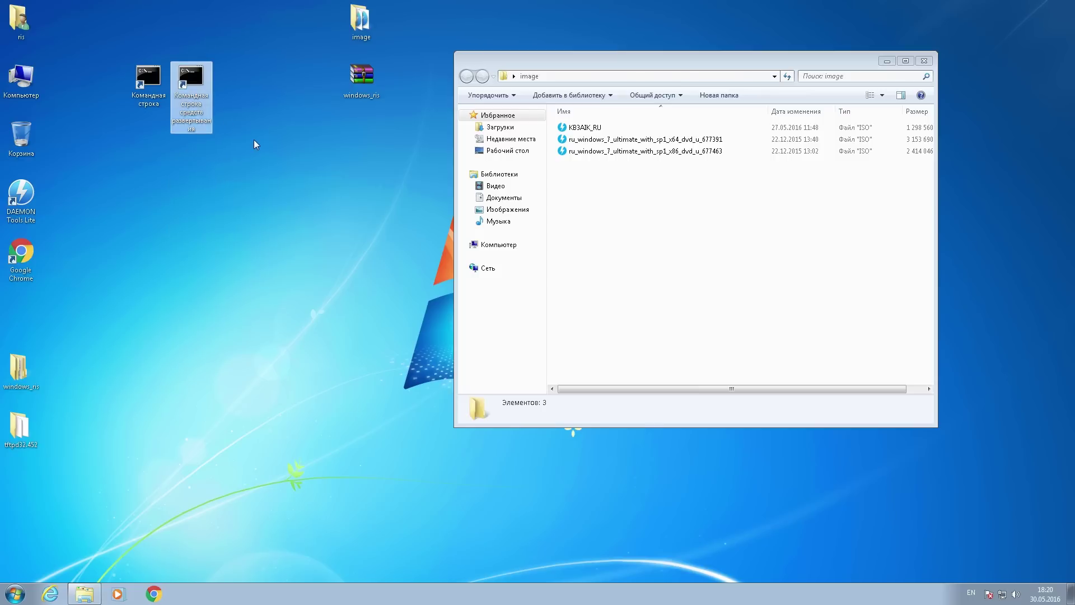
click(257, 141)
click(924, 61)
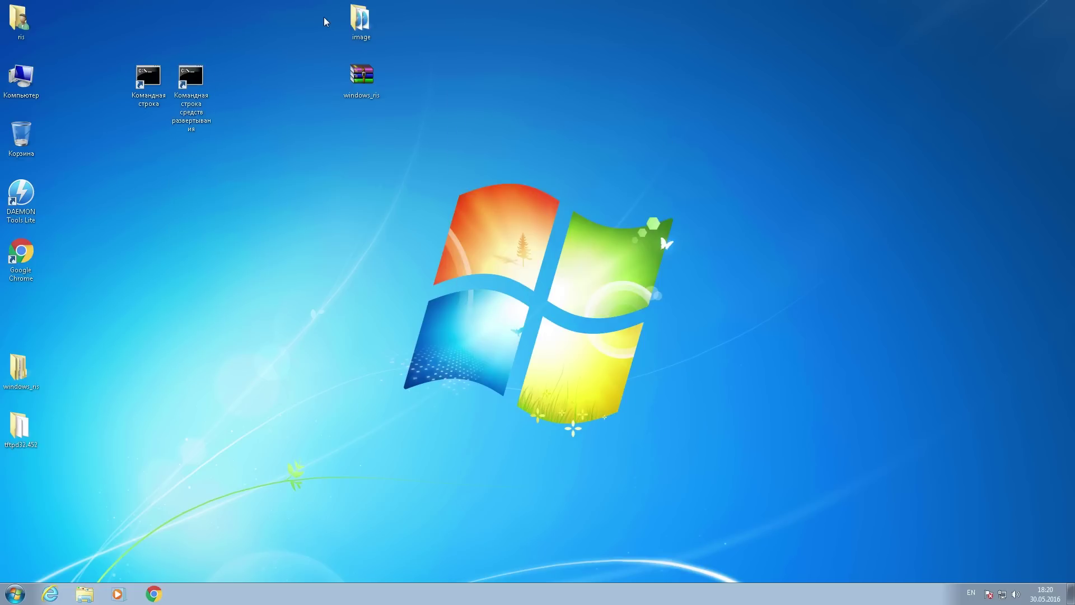
drag(322, 17, 379, 103)
click(111, 408)
drag(235, 41, 129, 142)
click(149, 81)
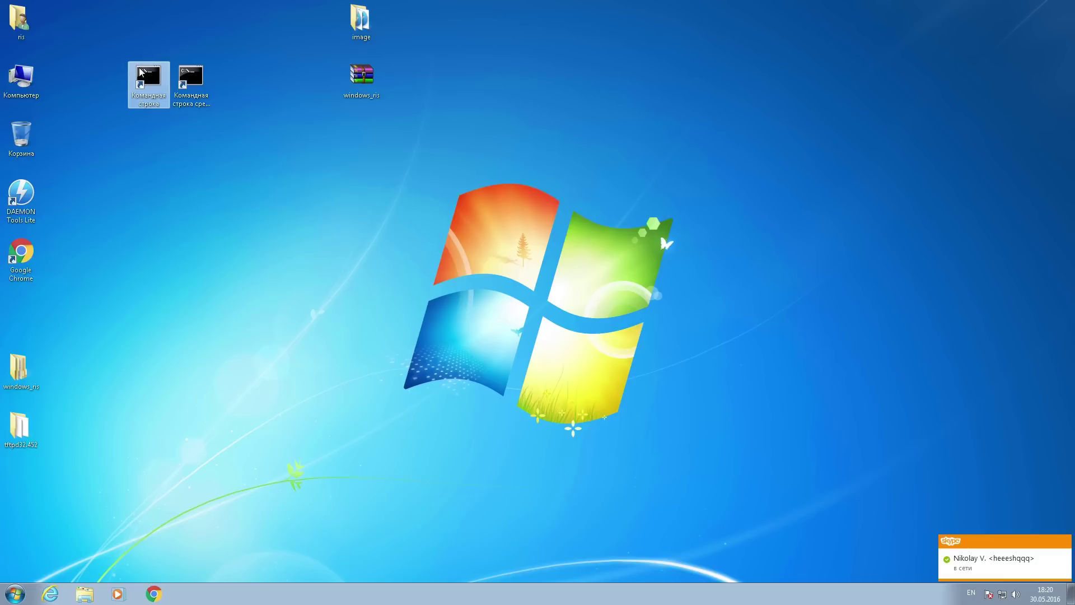
click(153, 234)
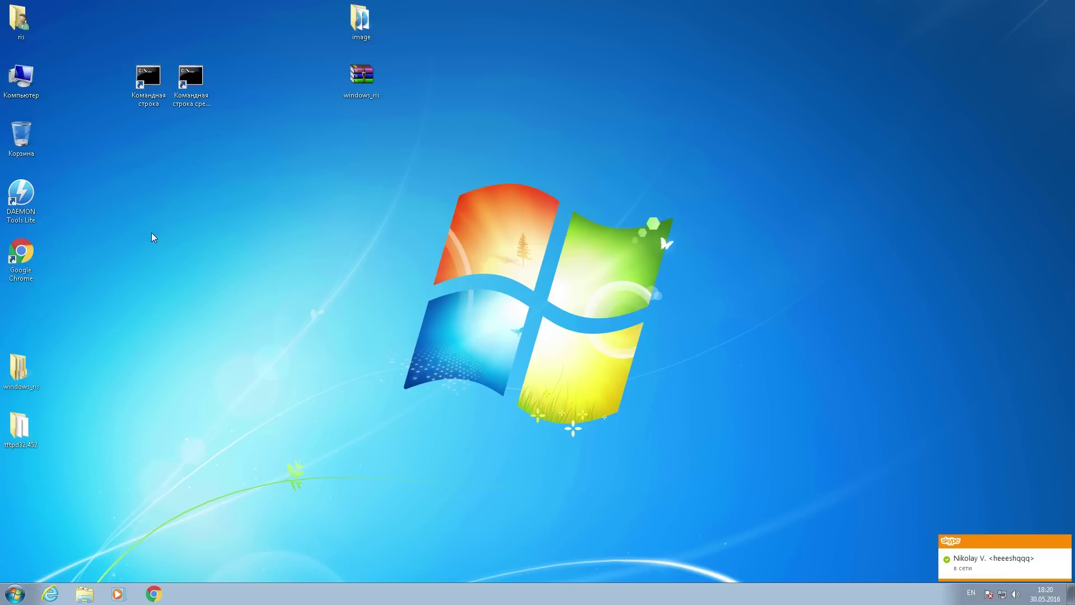